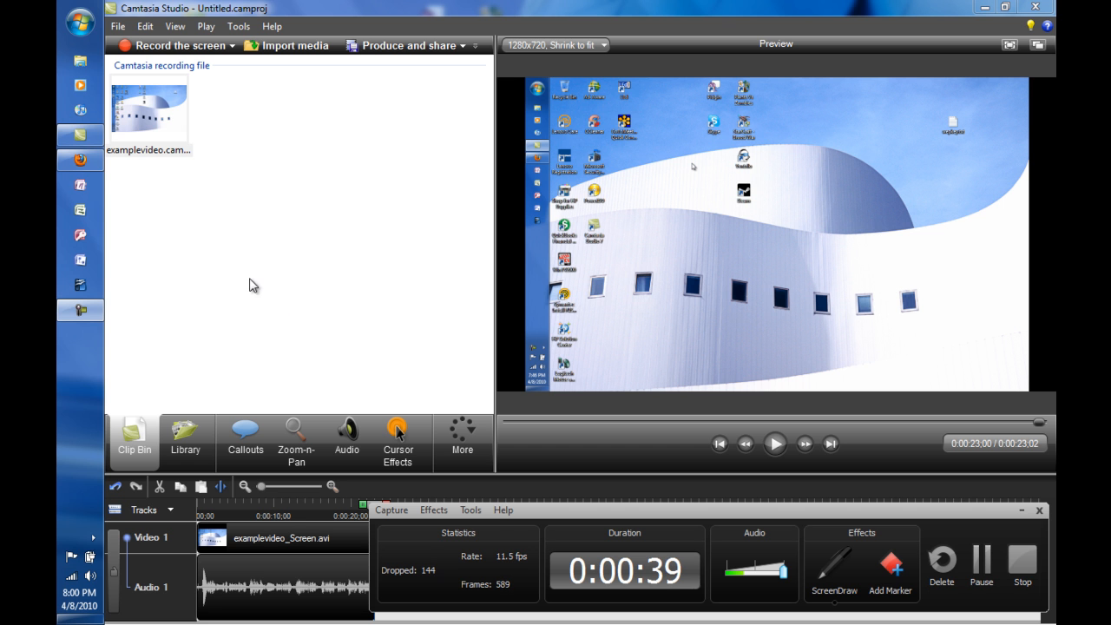
Switch to Firefox, minimize the recorder and bring up the TechSmith Camtasia Studio page, dismissing the mouse driver notification.
click(83, 161)
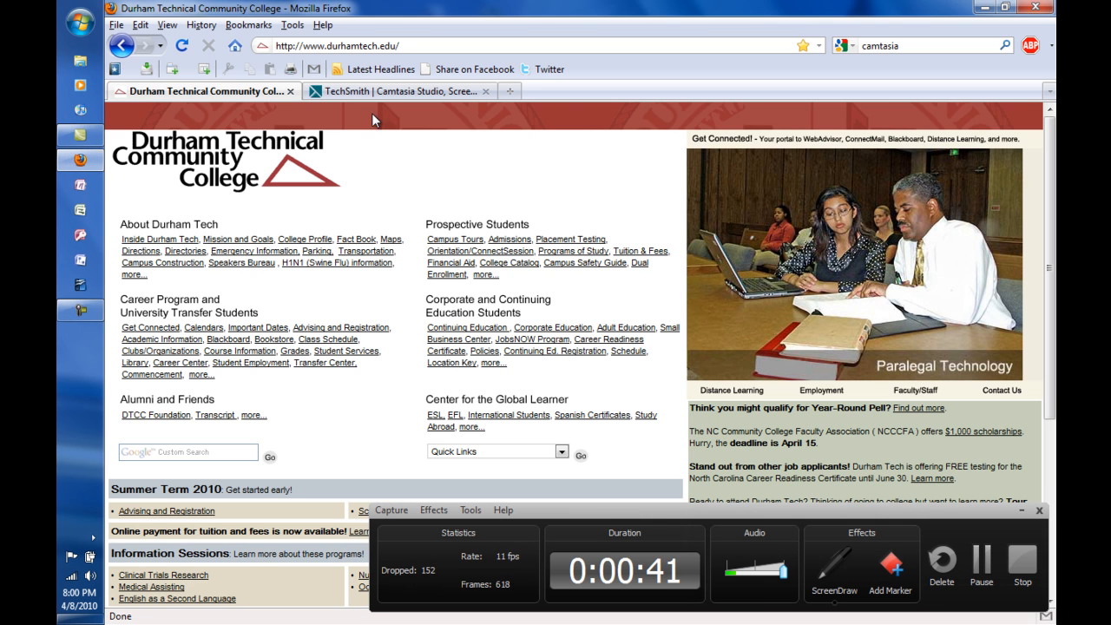
click(1020, 511)
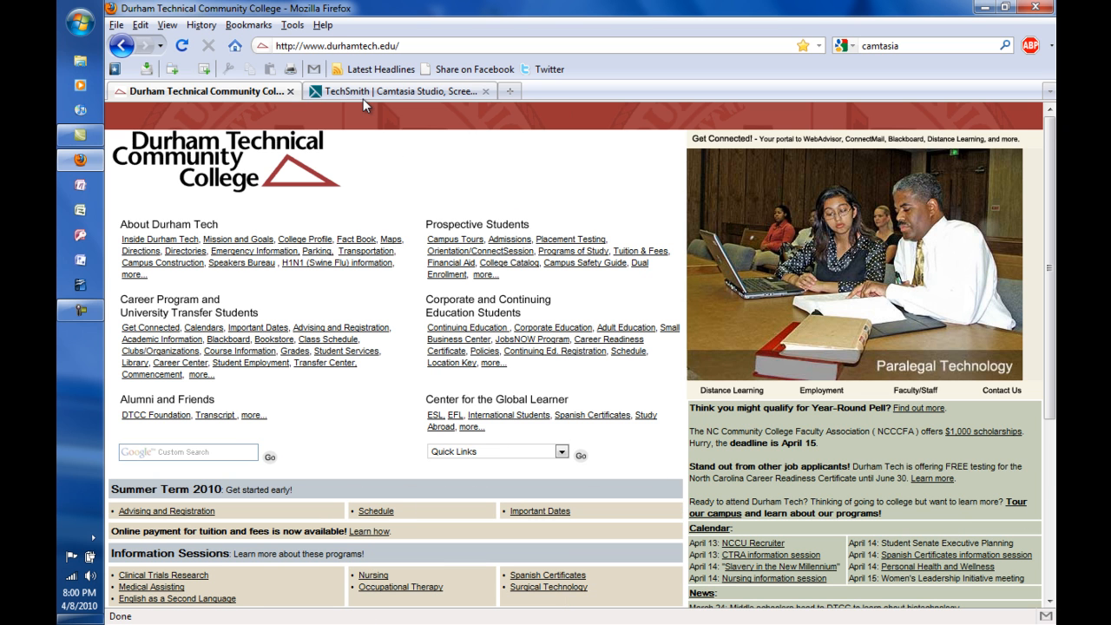
click(363, 95)
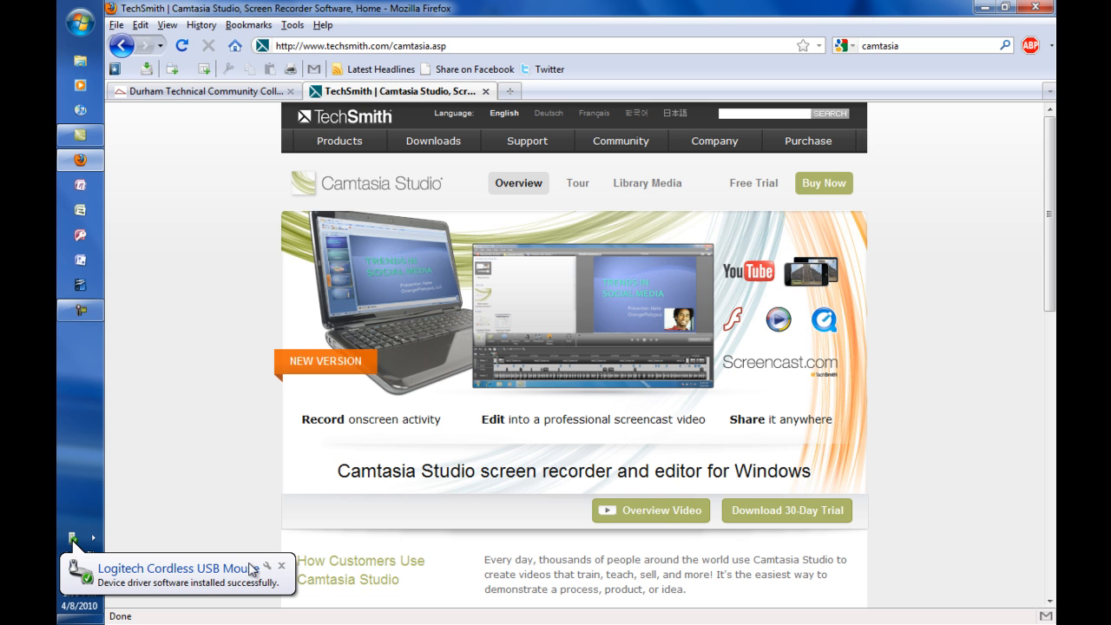
click(281, 566)
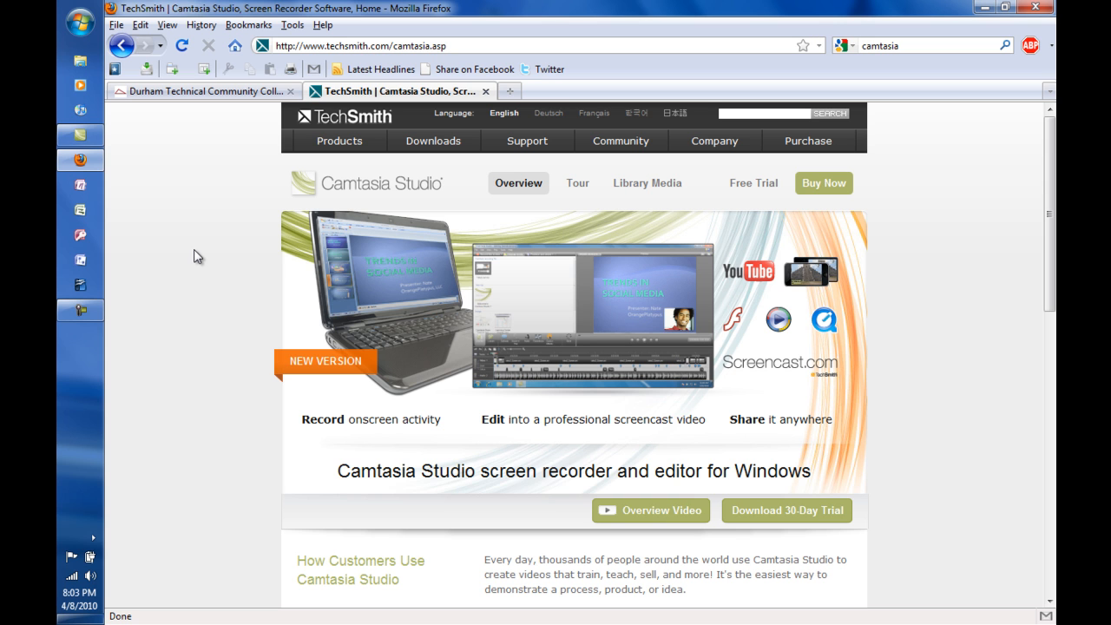
Switch to Camtasia Studio and look through the voice narration, audio, Zoom-n-Pan and callout tools before returning to the Clip Bin.
click(80, 135)
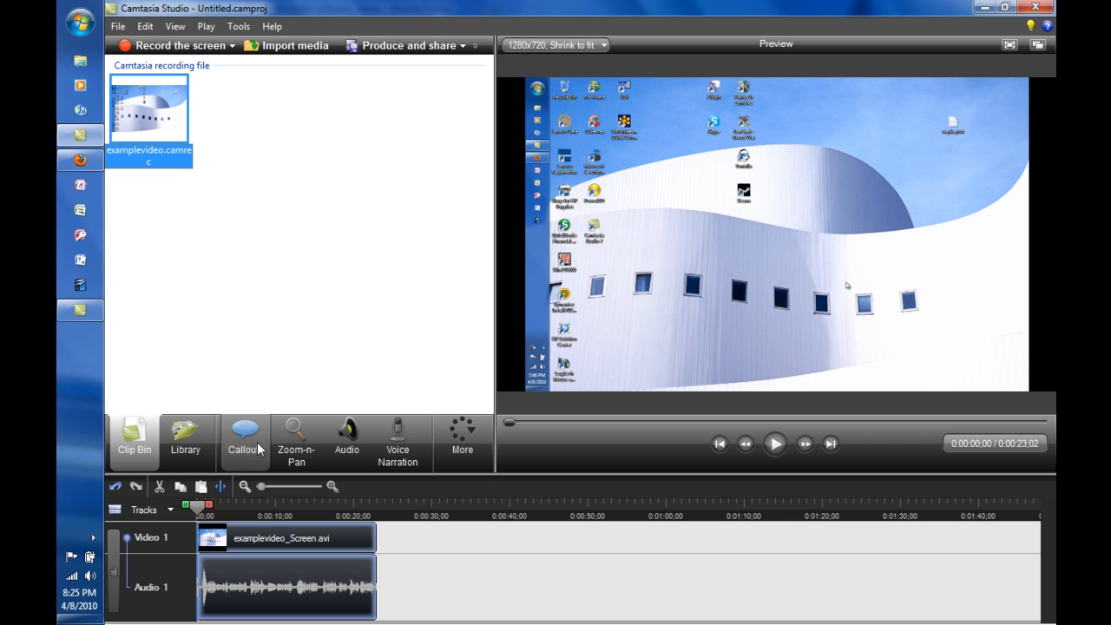
click(394, 452)
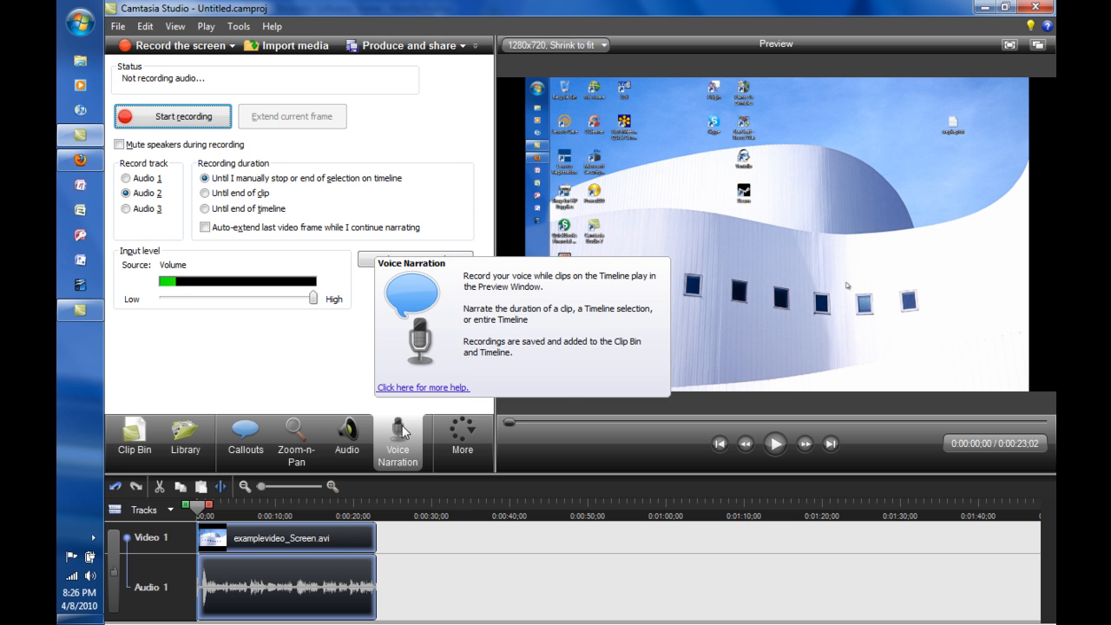
click(348, 438)
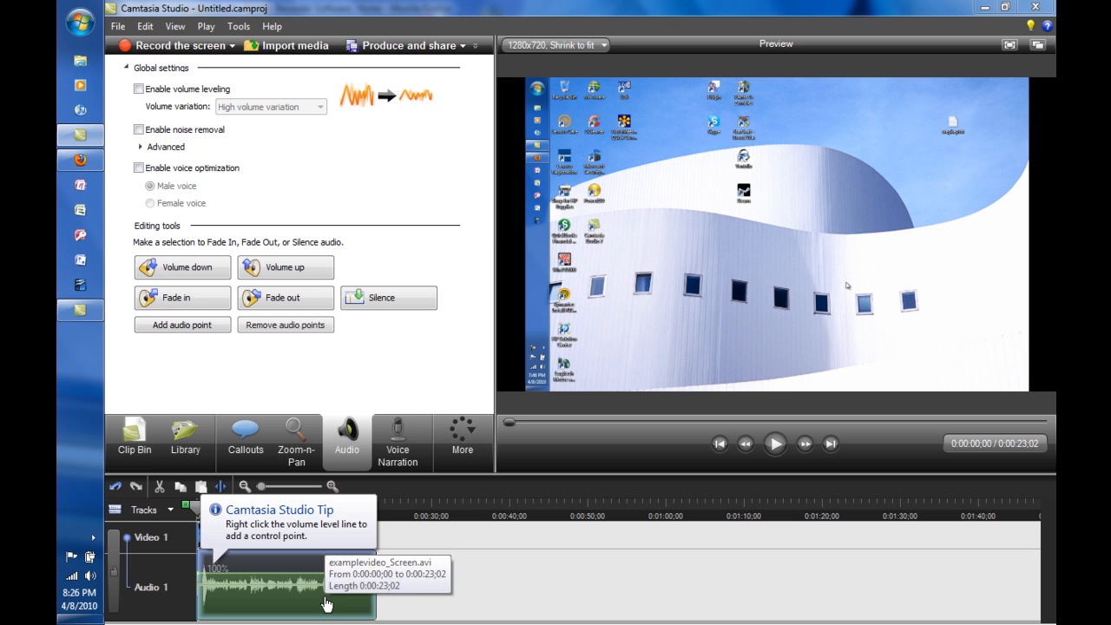
click(293, 445)
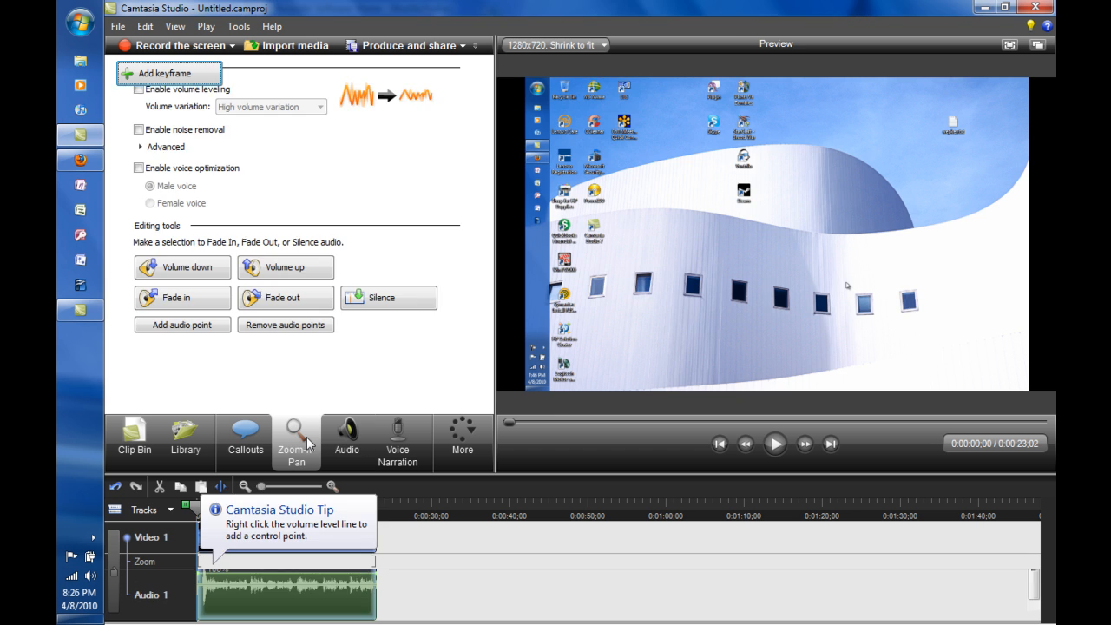
click(244, 440)
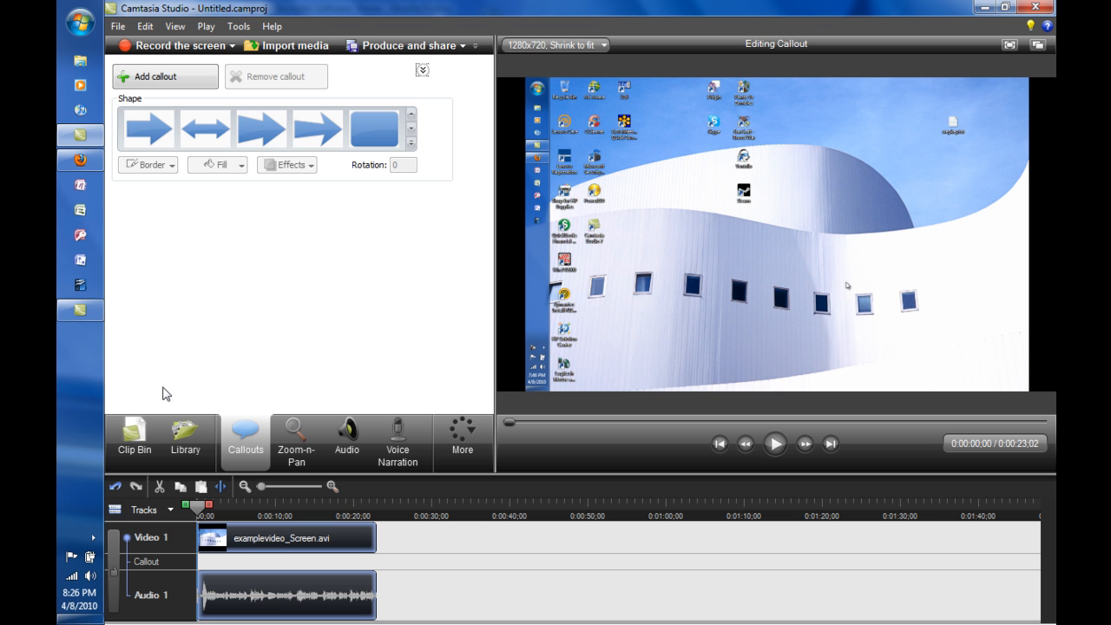
click(135, 432)
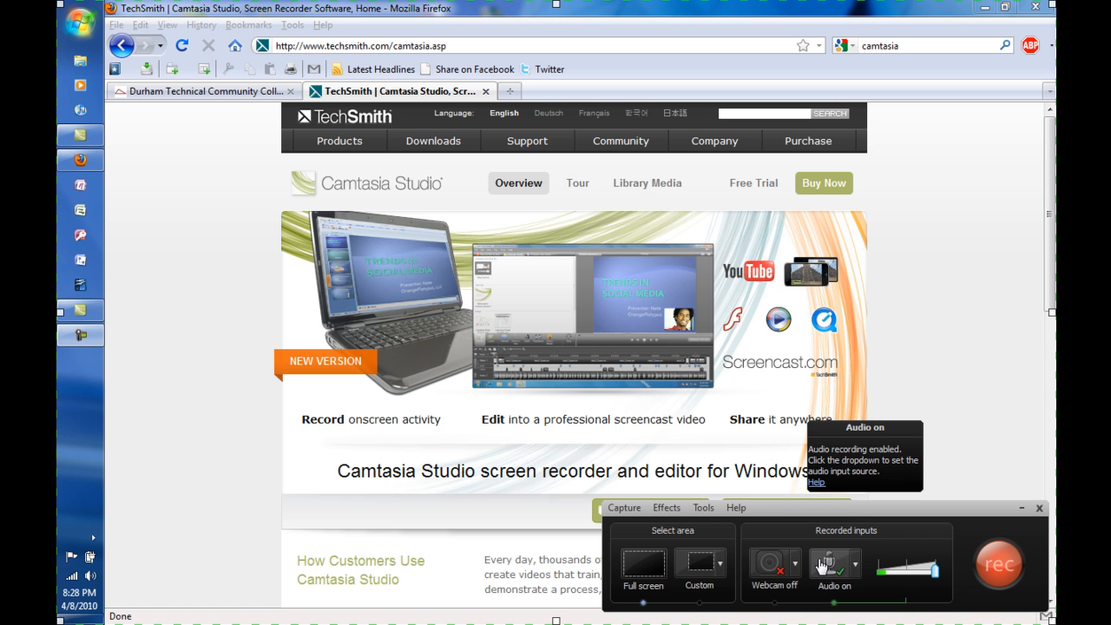
Move the recorder toolbar over the page's middle and toggle audio recording off and back on, keeping the input level at maximum.
drag(823, 512, 545, 272)
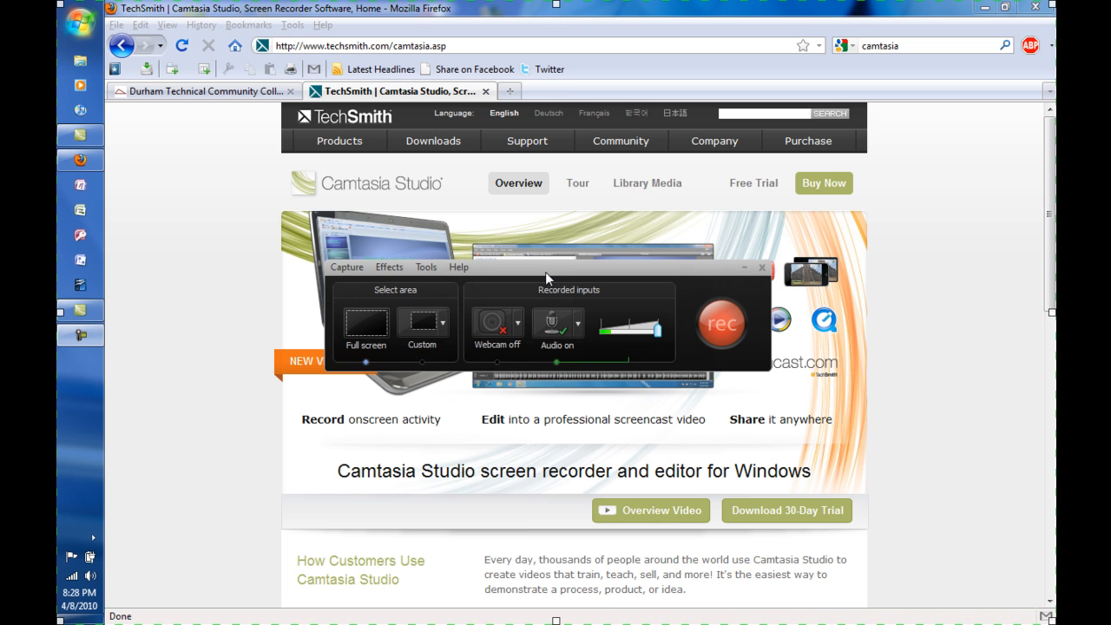
click(559, 334)
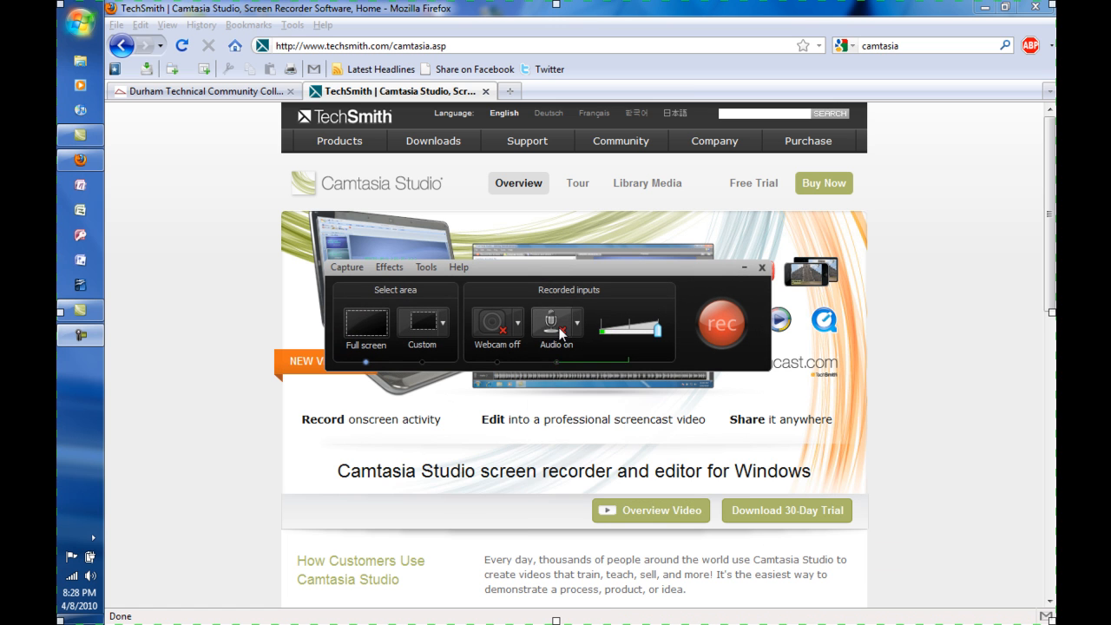
click(643, 330)
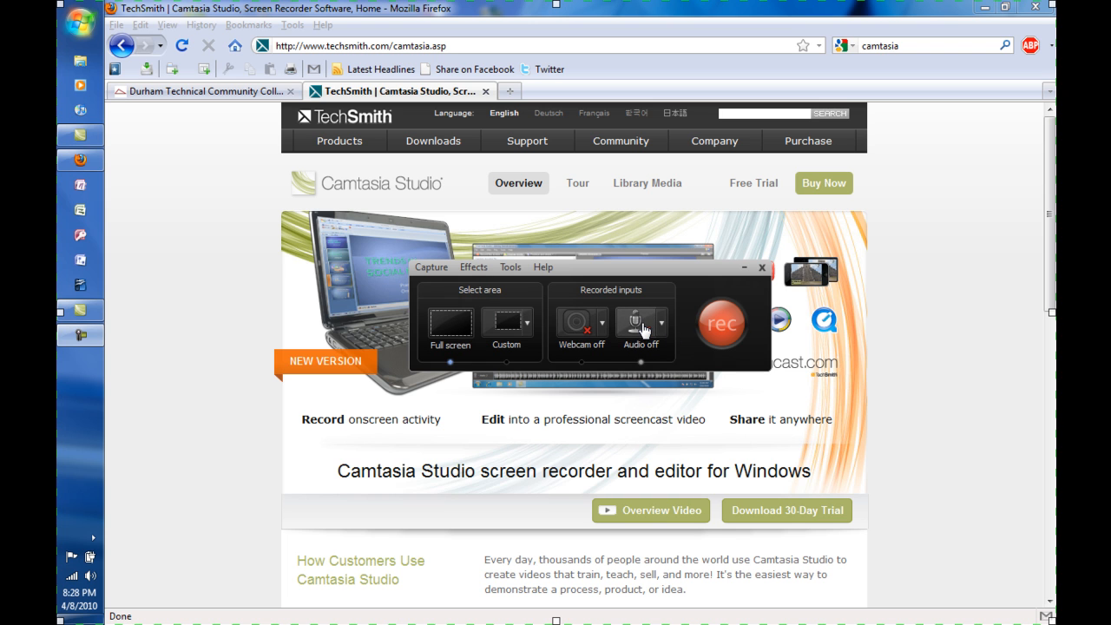
mouse_move(641, 322)
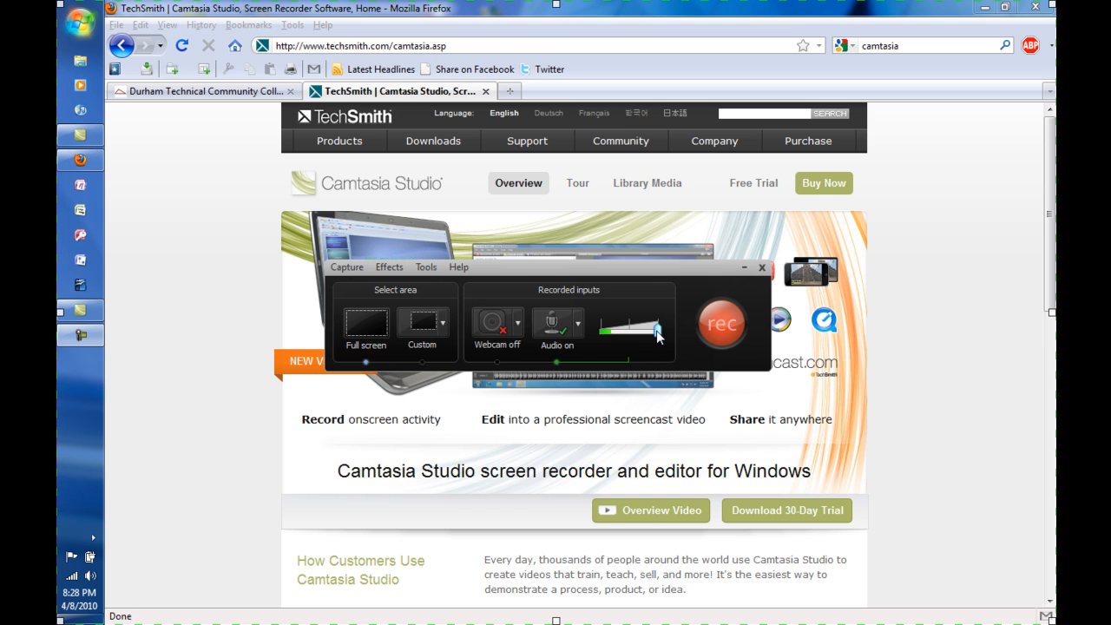
drag(657, 337, 688, 333)
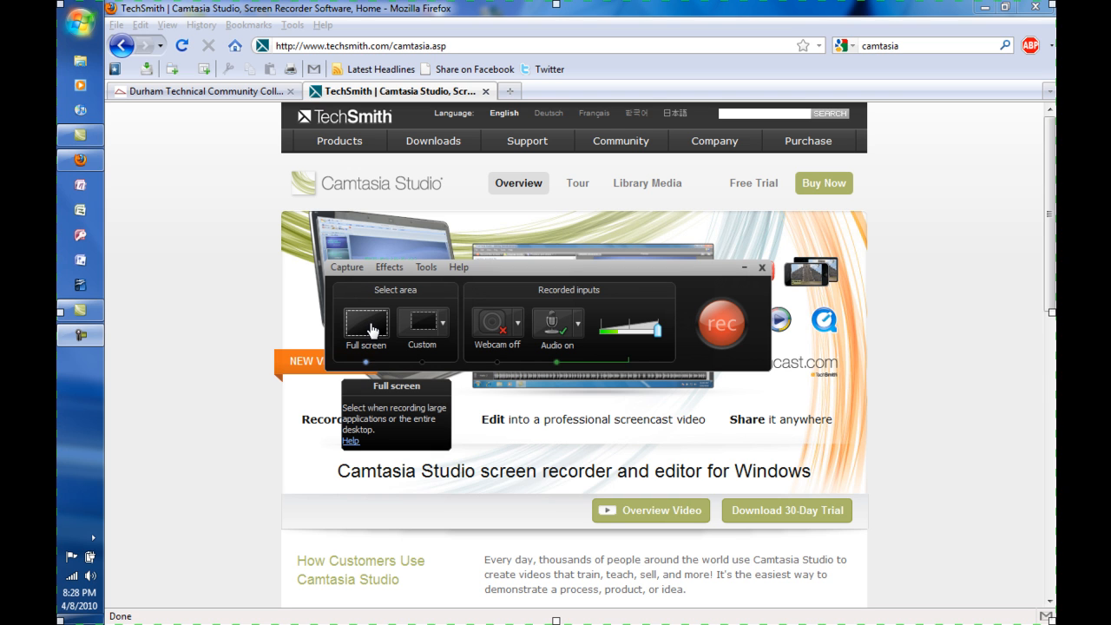
Try a custom recording area of 871 x 653 centred over the web page, and return to full-screen capture.
click(419, 332)
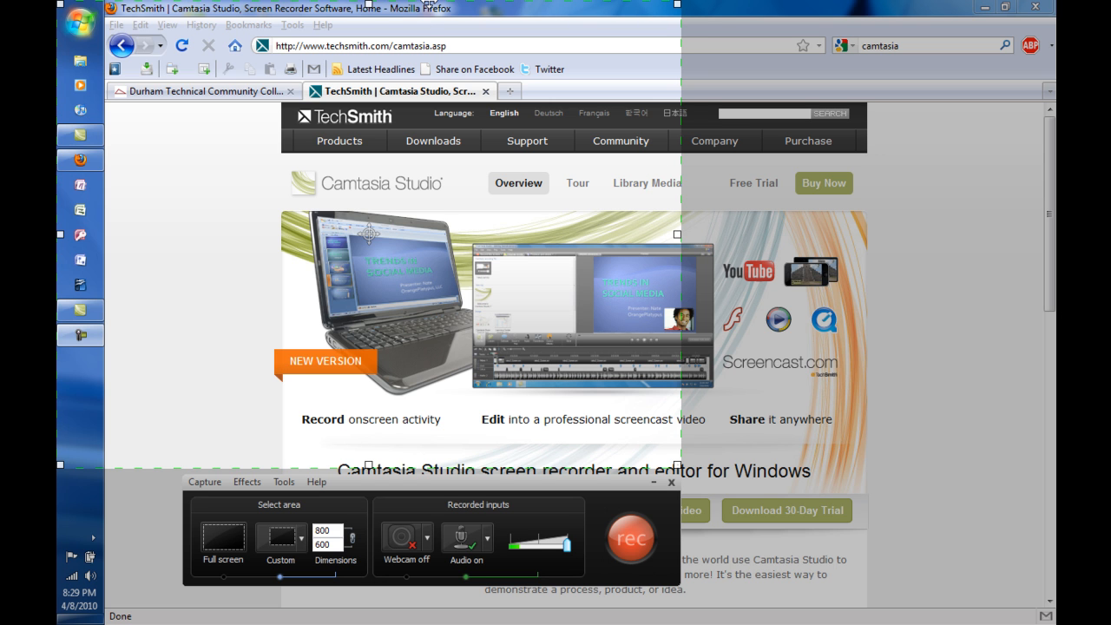
drag(428, 4, 563, 21)
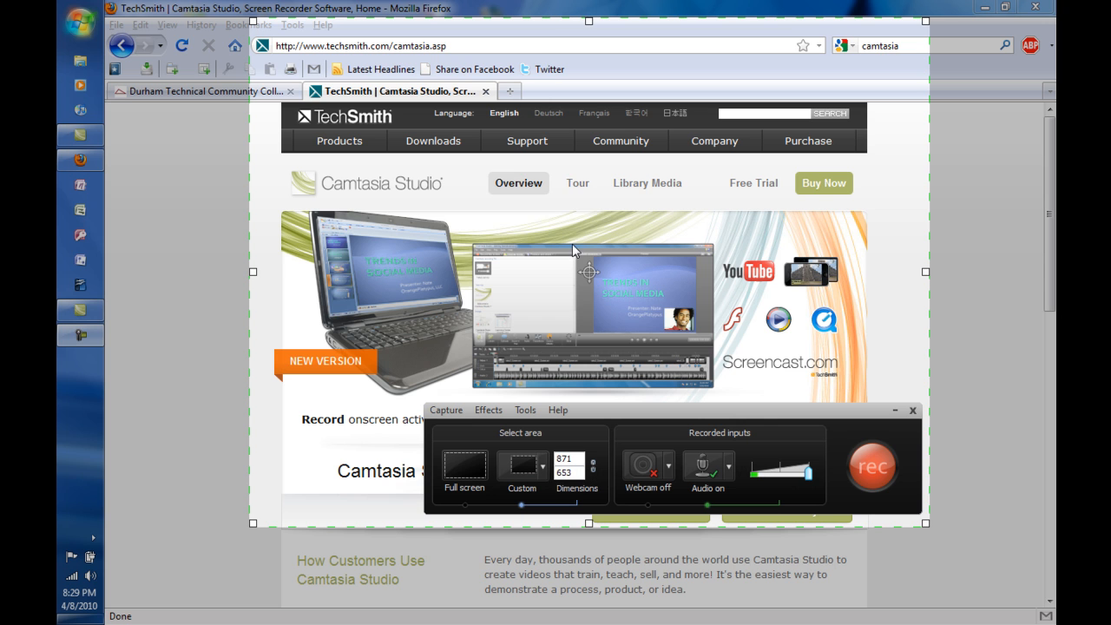
mouse_move(587, 20)
mouse_down()
mouse_move(590, 6)
mouse_move(589, 20)
mouse_up()
click(465, 462)
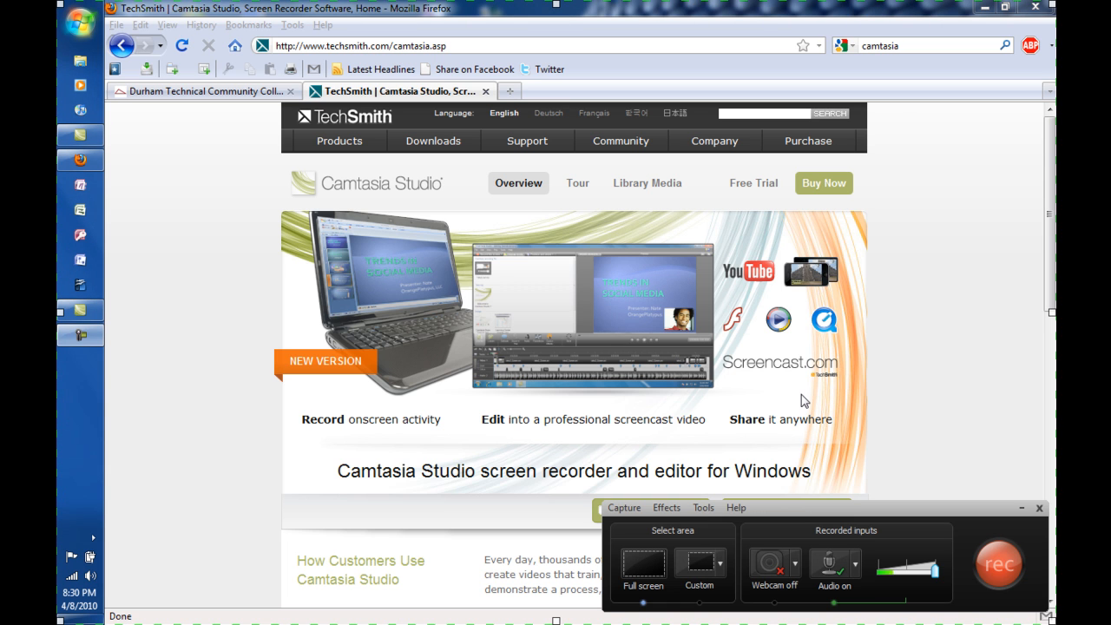
Open the recorder's options and review the recording file format choices and the video, audio and webcam input settings.
click(693, 509)
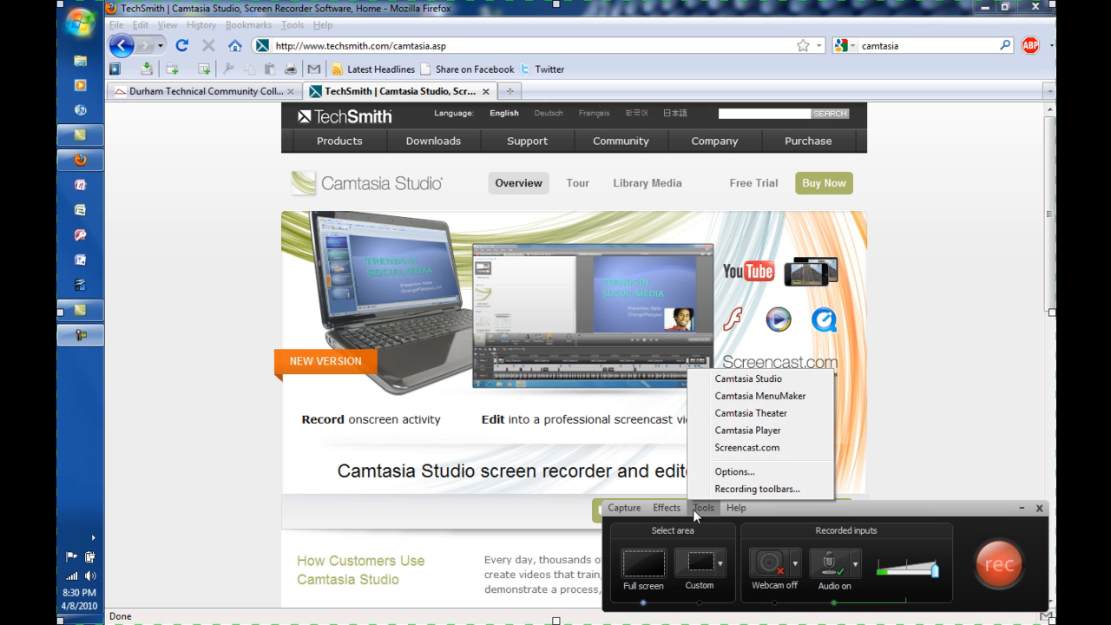
click(720, 474)
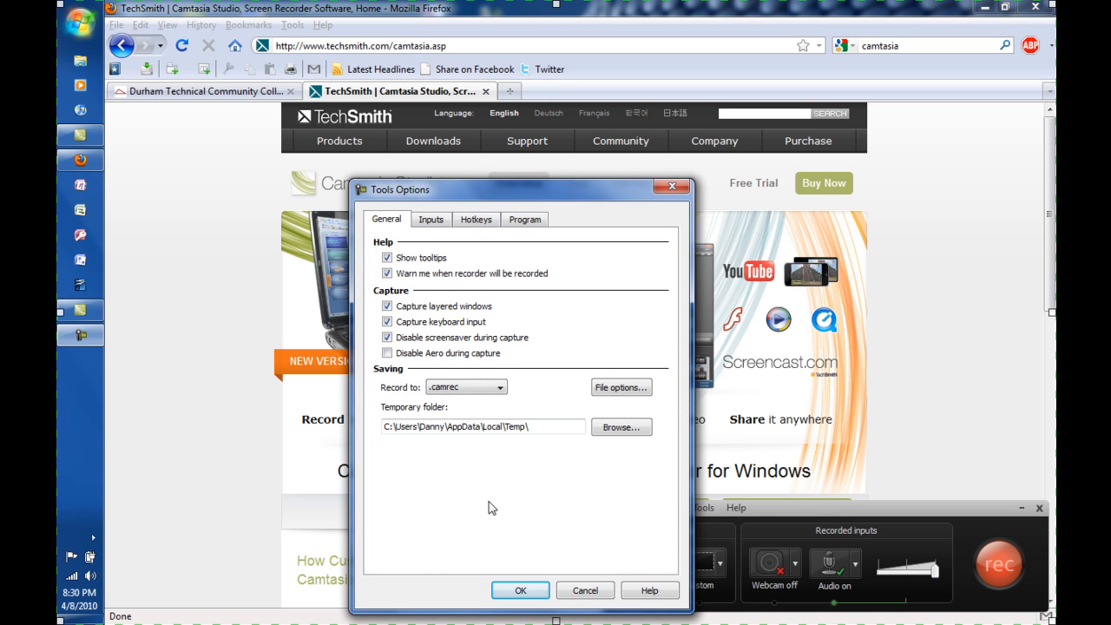
click(486, 389)
click(484, 389)
click(430, 221)
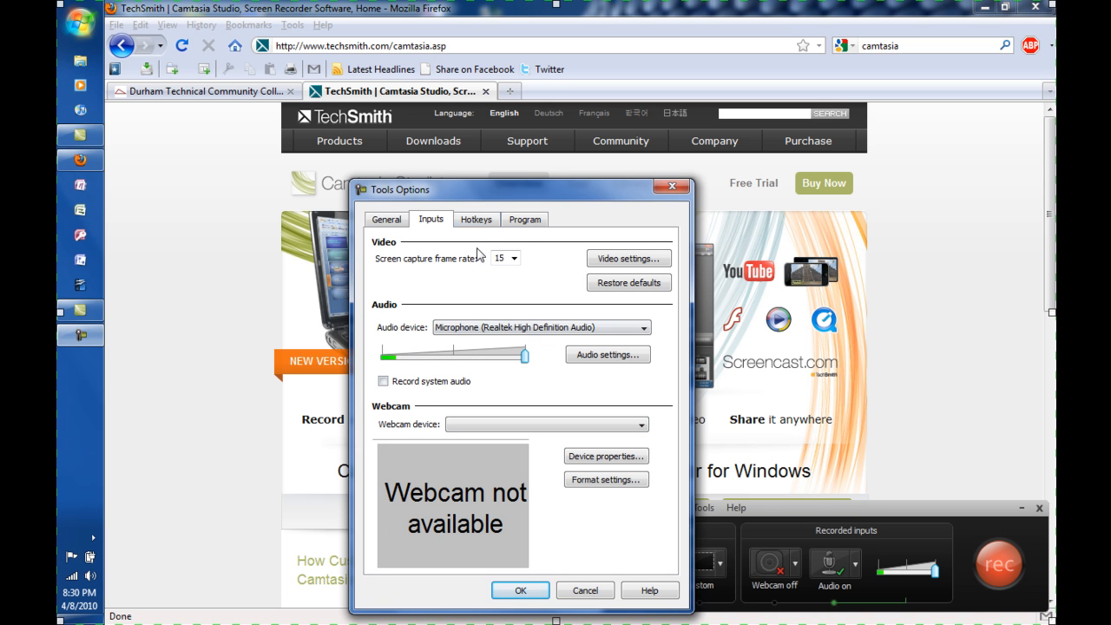
Review the hotkeys assigned to Record/Pause, Stop, Marker and ScreenDraw.
click(486, 222)
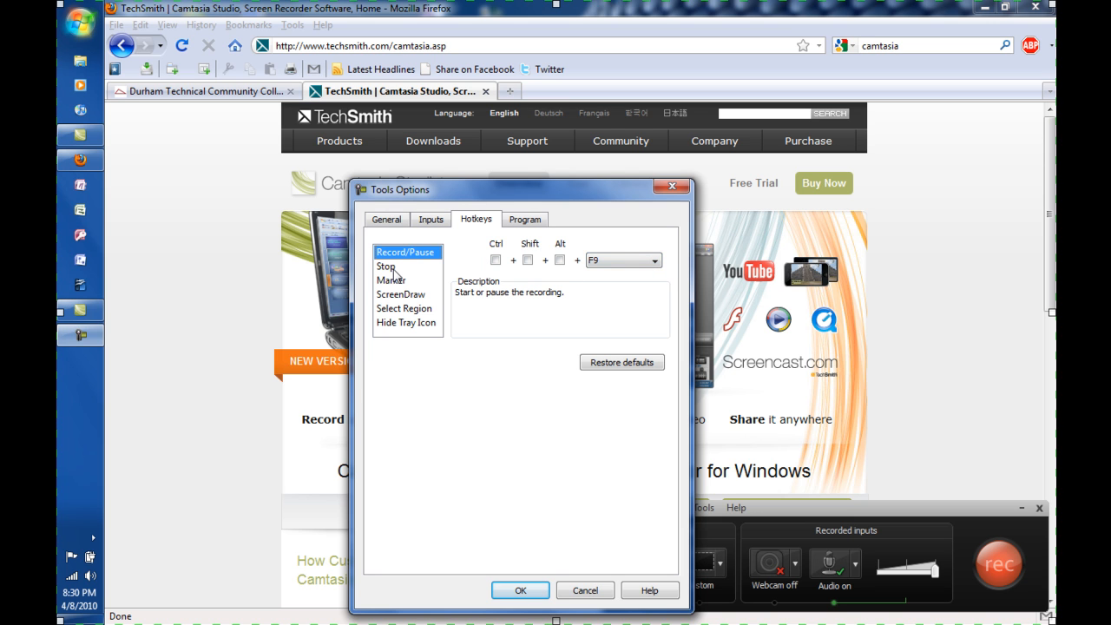
click(392, 269)
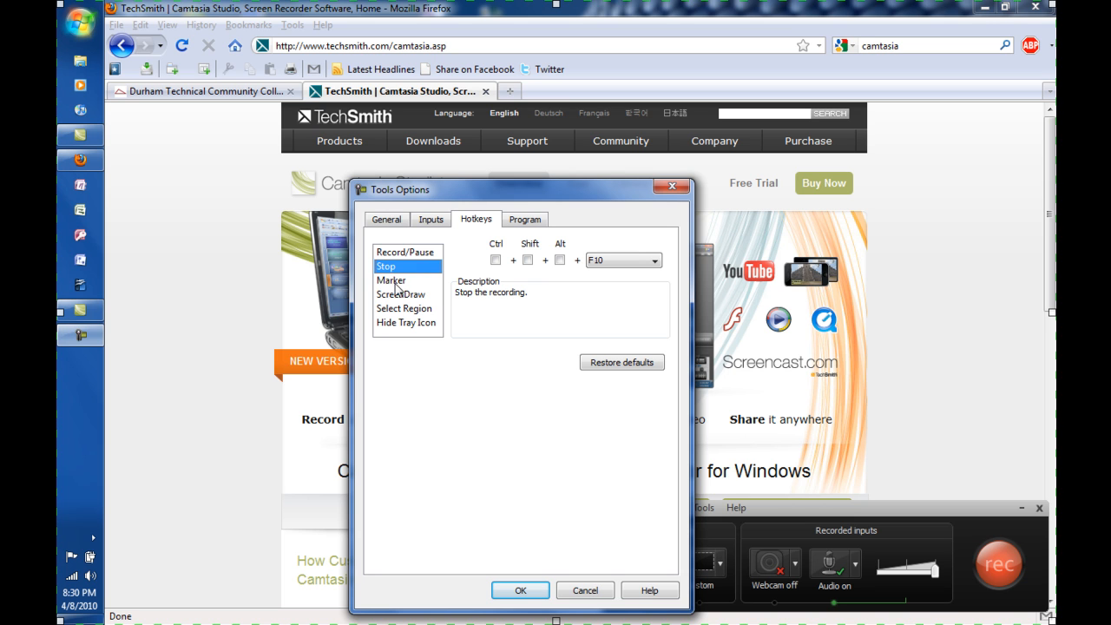
click(395, 282)
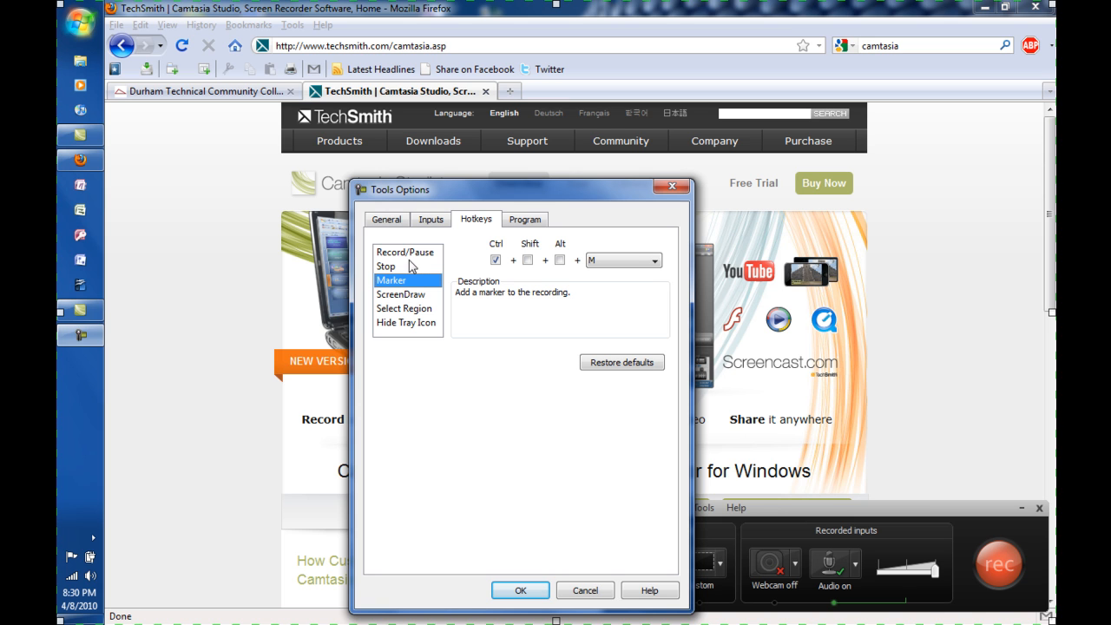
click(414, 254)
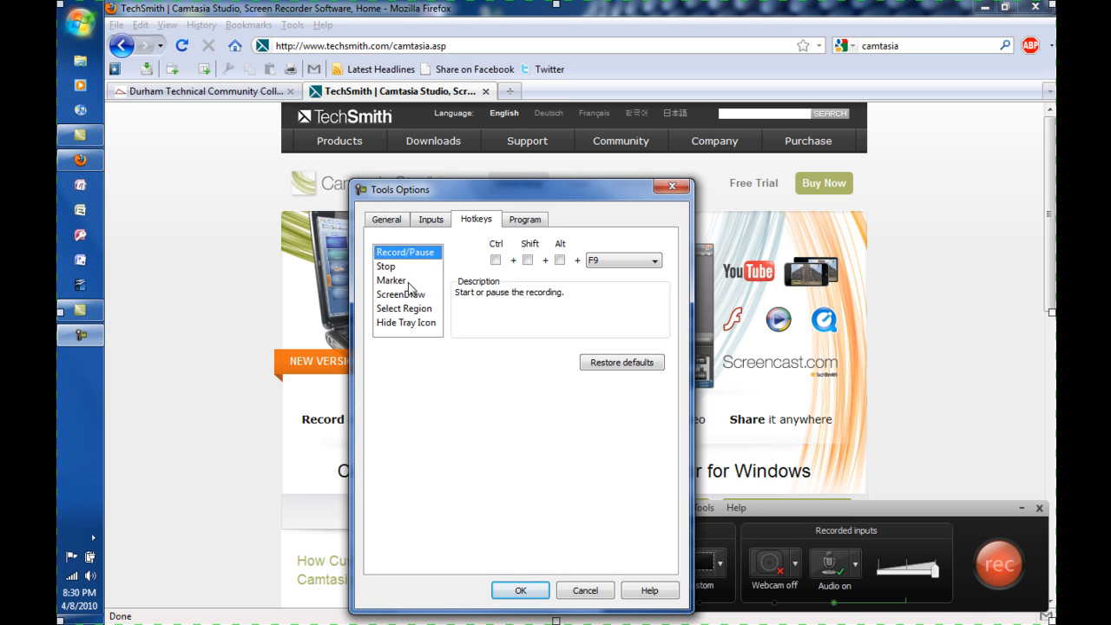
click(411, 281)
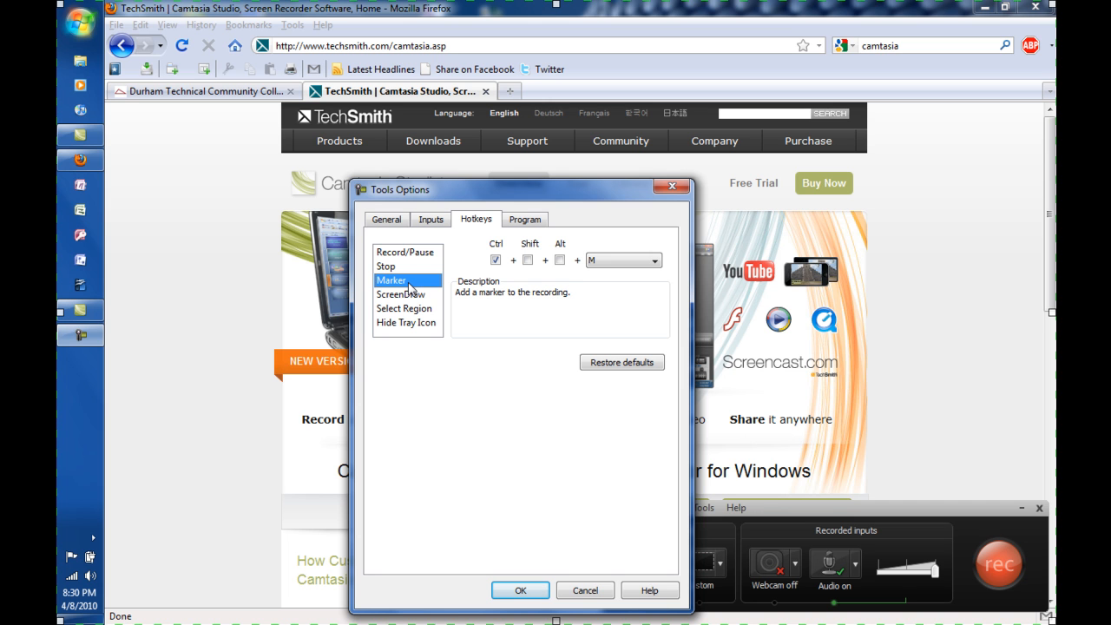
click(412, 295)
Show the recorder's program options and move its icon from the hidden tray icons into the visible notification area.
key(ctrl+Tab)
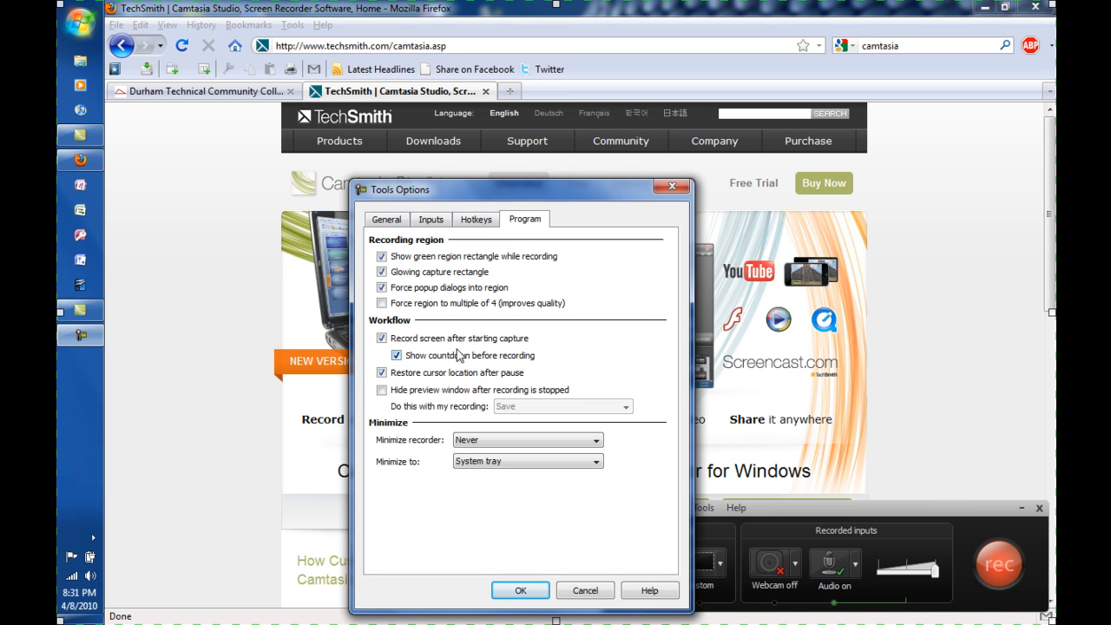
click(81, 342)
click(93, 538)
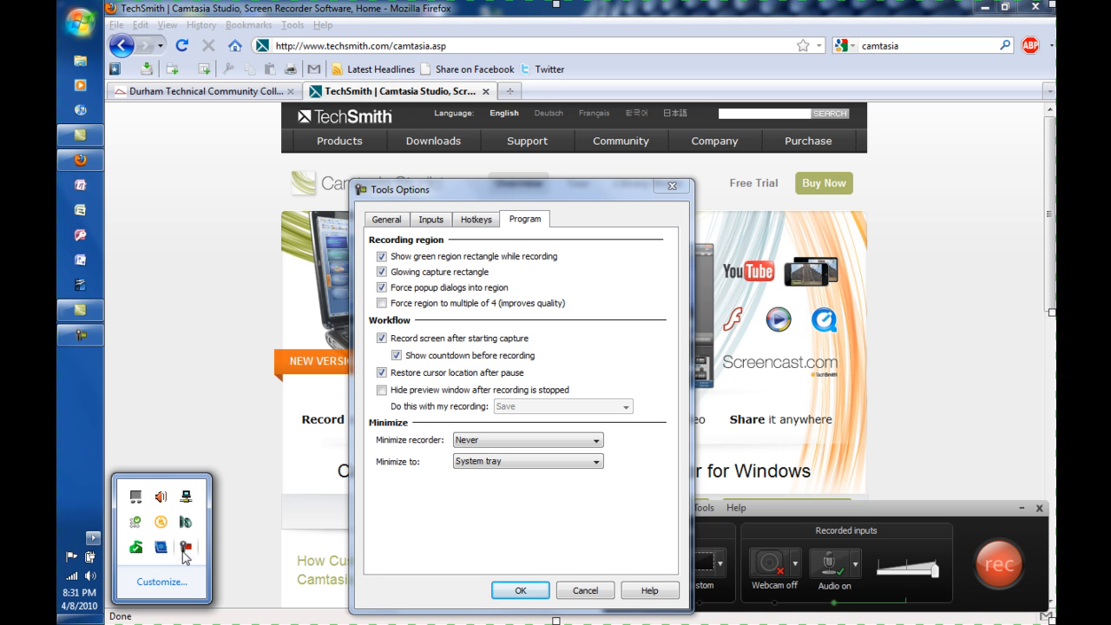
drag(185, 546, 69, 536)
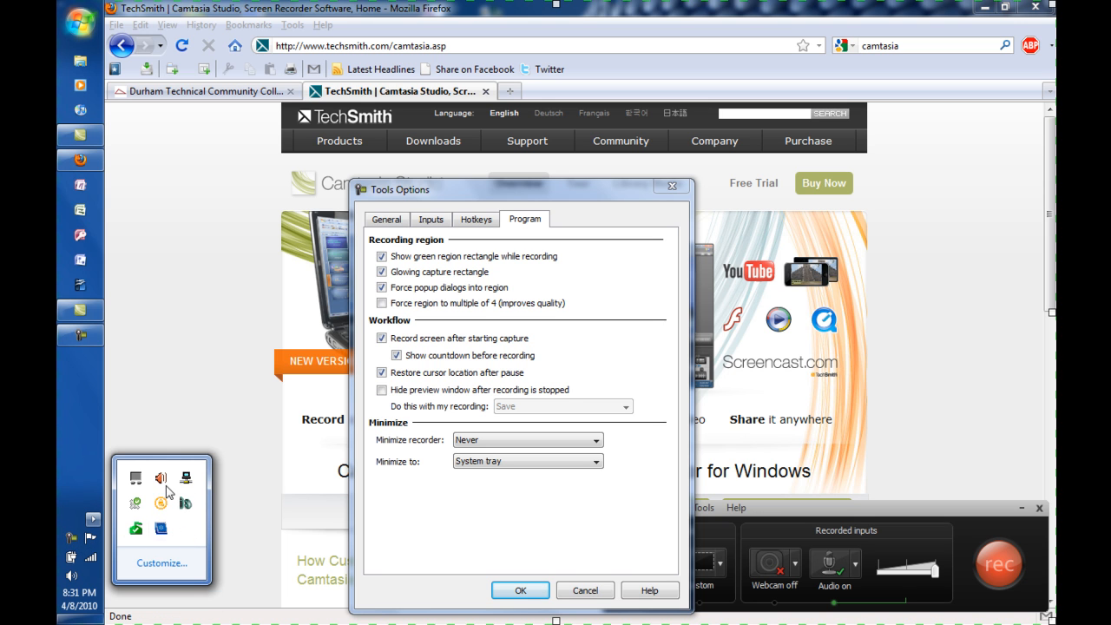
click(93, 519)
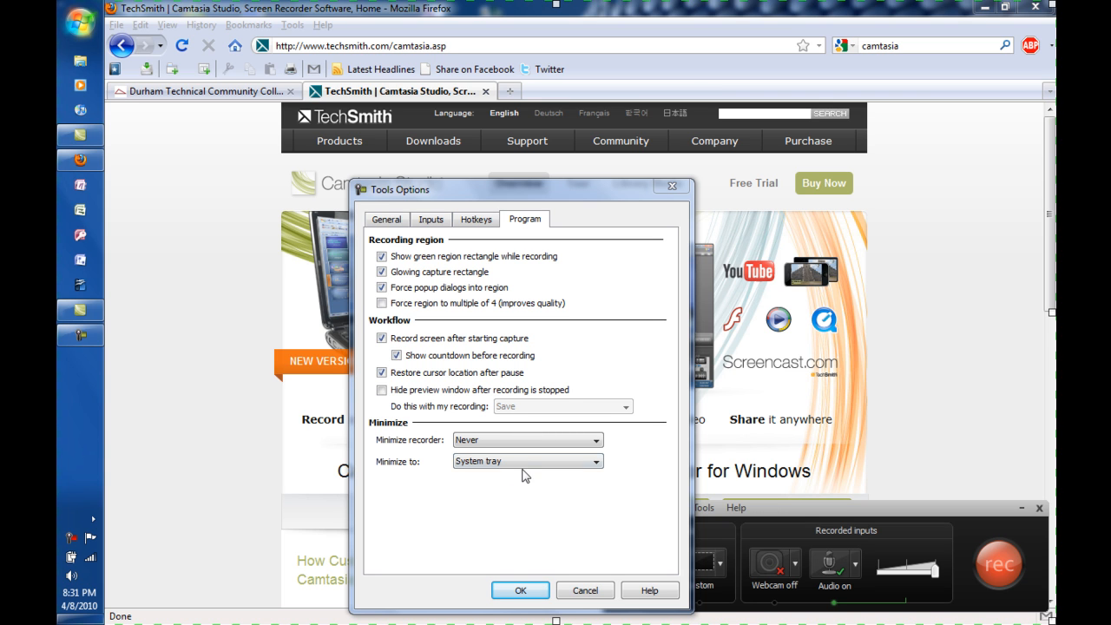
Set the recorder to minimize to the Taskbar, and return that setting to System tray.
click(490, 464)
click(490, 473)
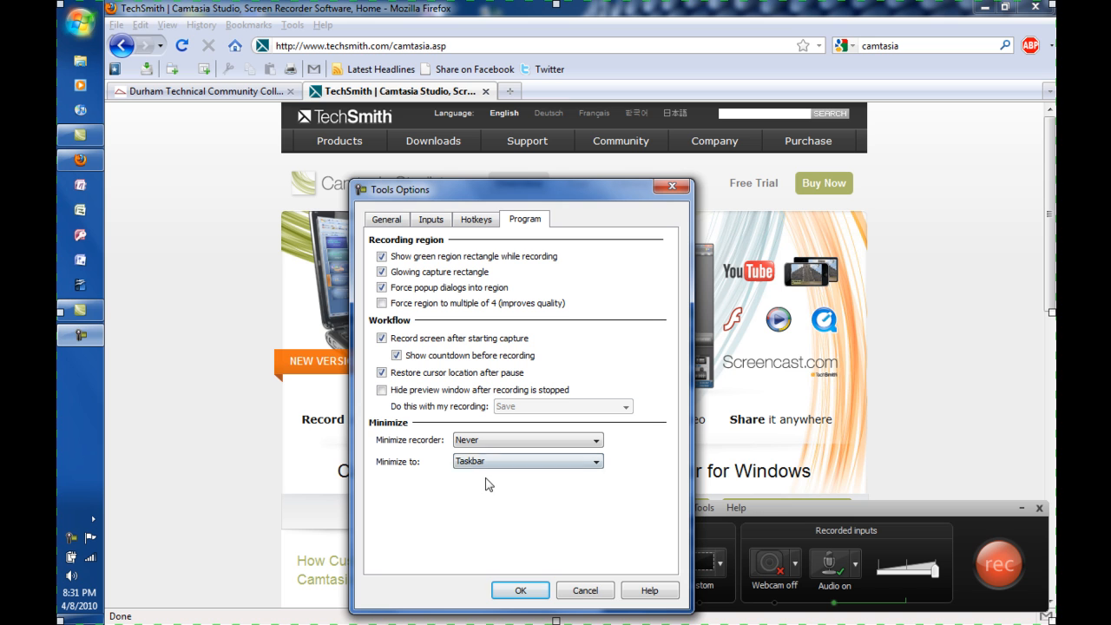
click(477, 467)
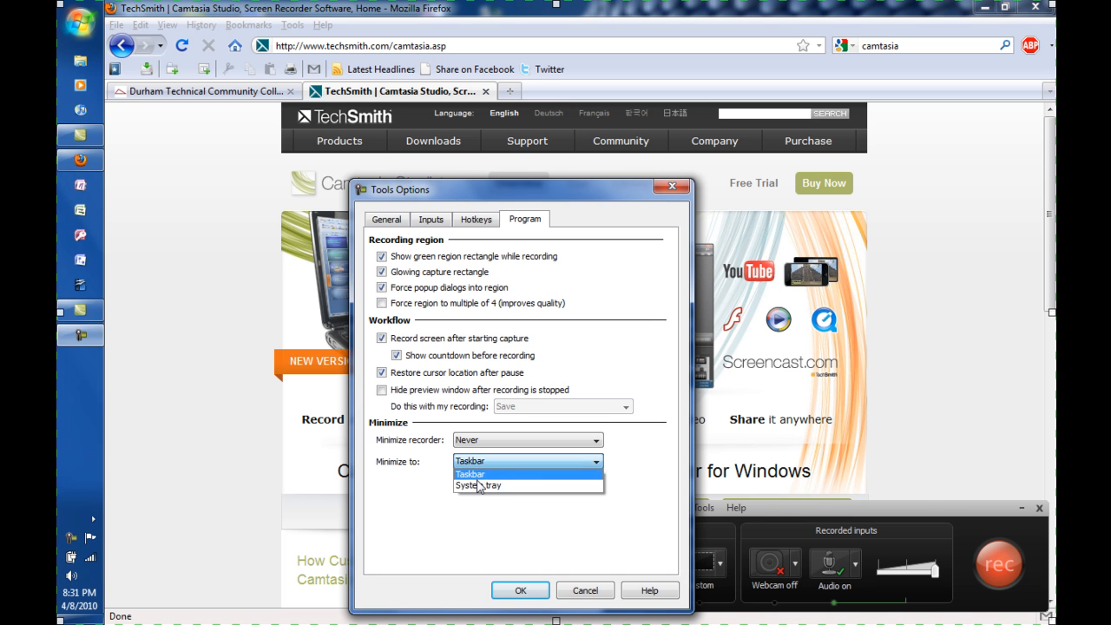
click(478, 486)
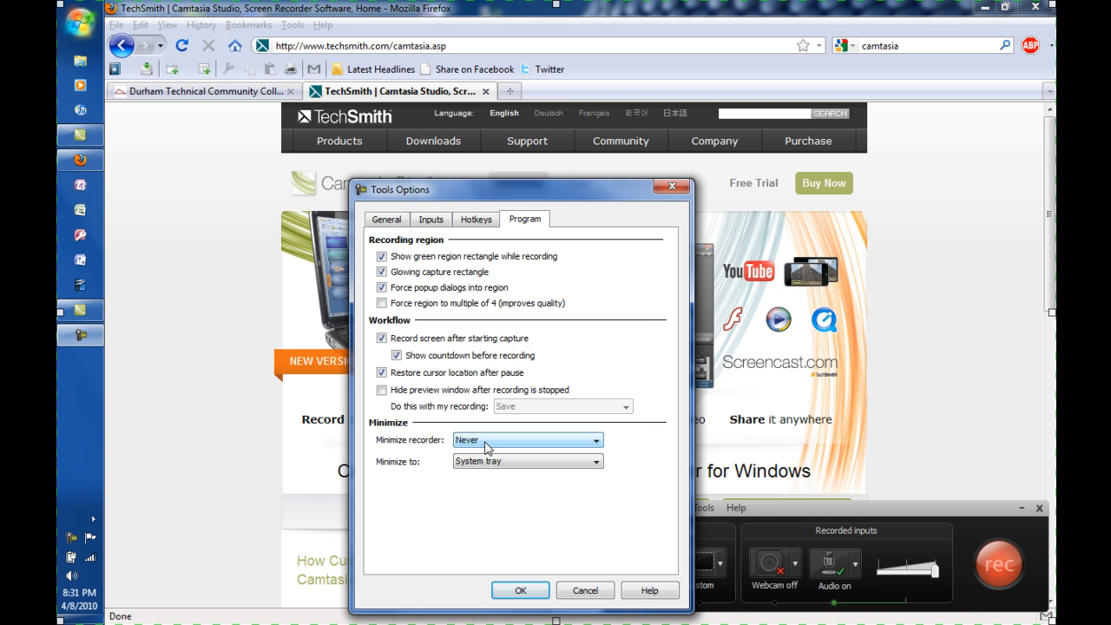
Review the choices for when the recorder gets minimized, leaving the setting on Never.
click(485, 443)
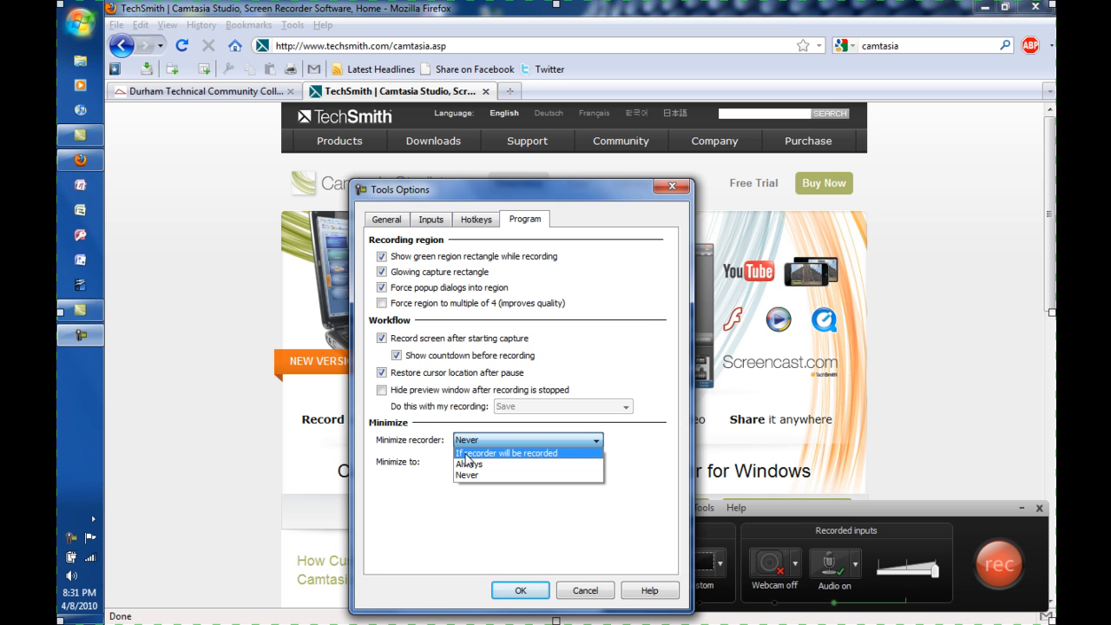
click(406, 449)
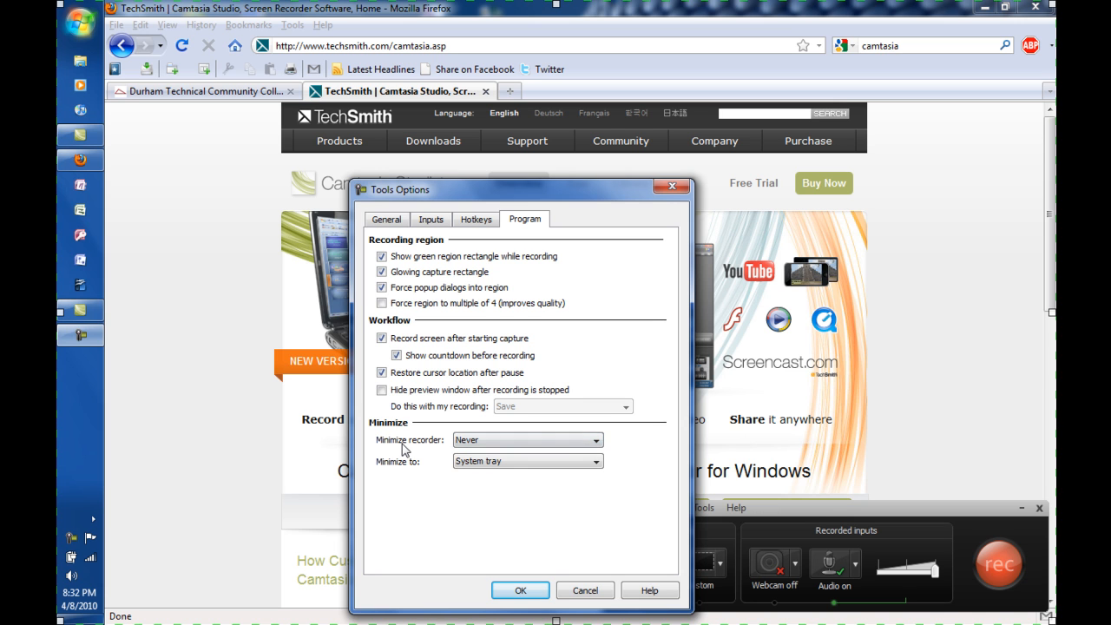
click(817, 511)
Return to the recorder's general options, accept the options dialog and move the recorder window up over the web page.
click(470, 220)
click(386, 220)
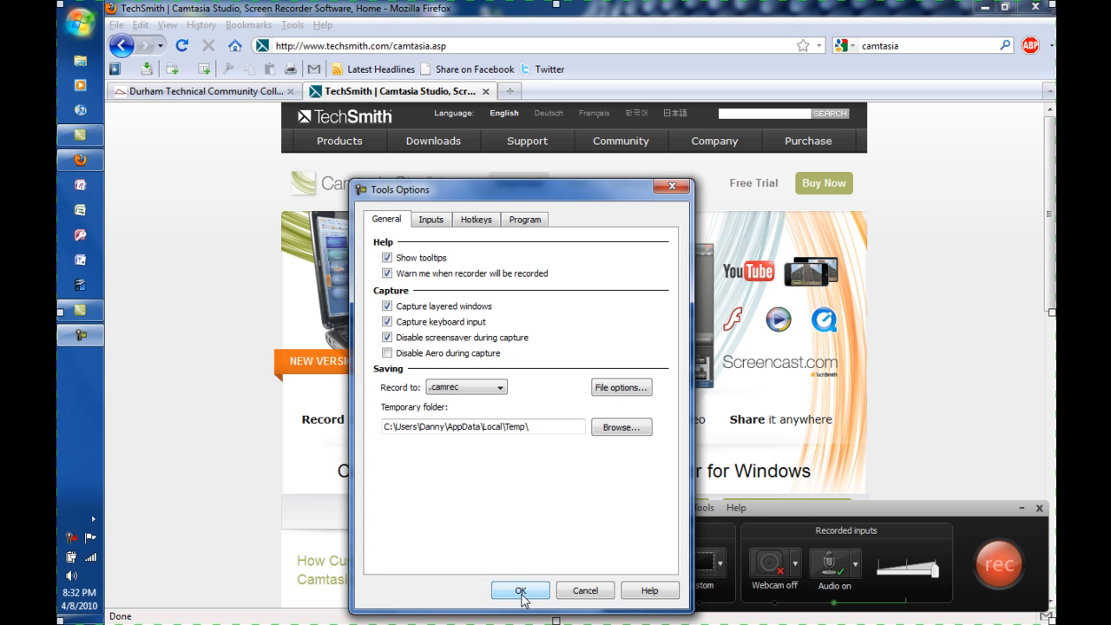
click(521, 591)
drag(912, 516, 540, 312)
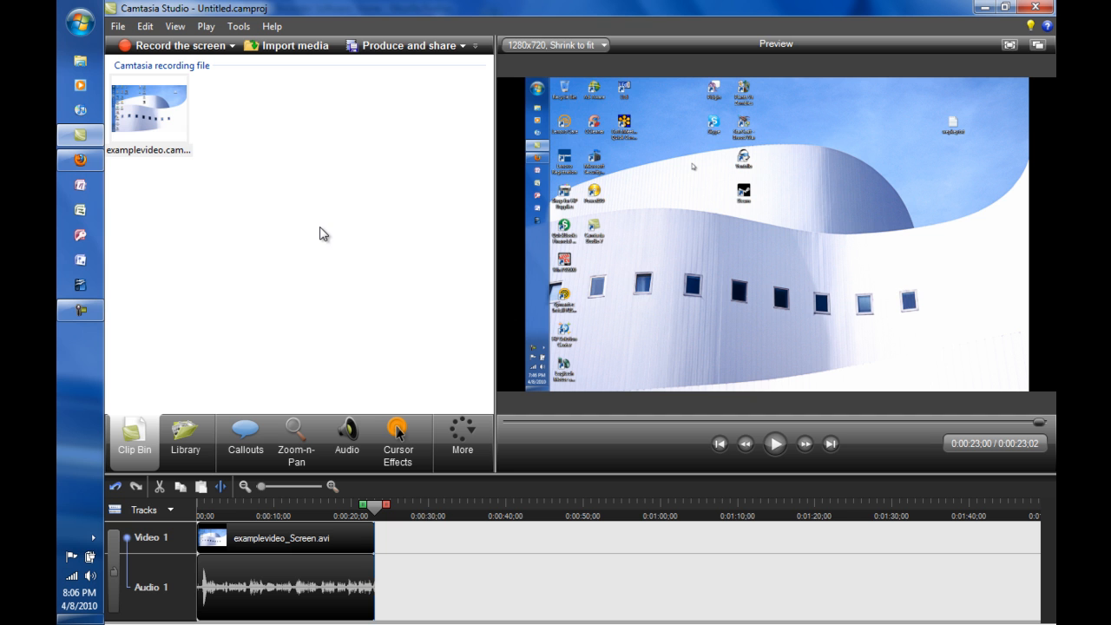
Export the Camtasia Studio project as a zip file named example1.zip in the Camtasia Studio documents folder.
click(114, 27)
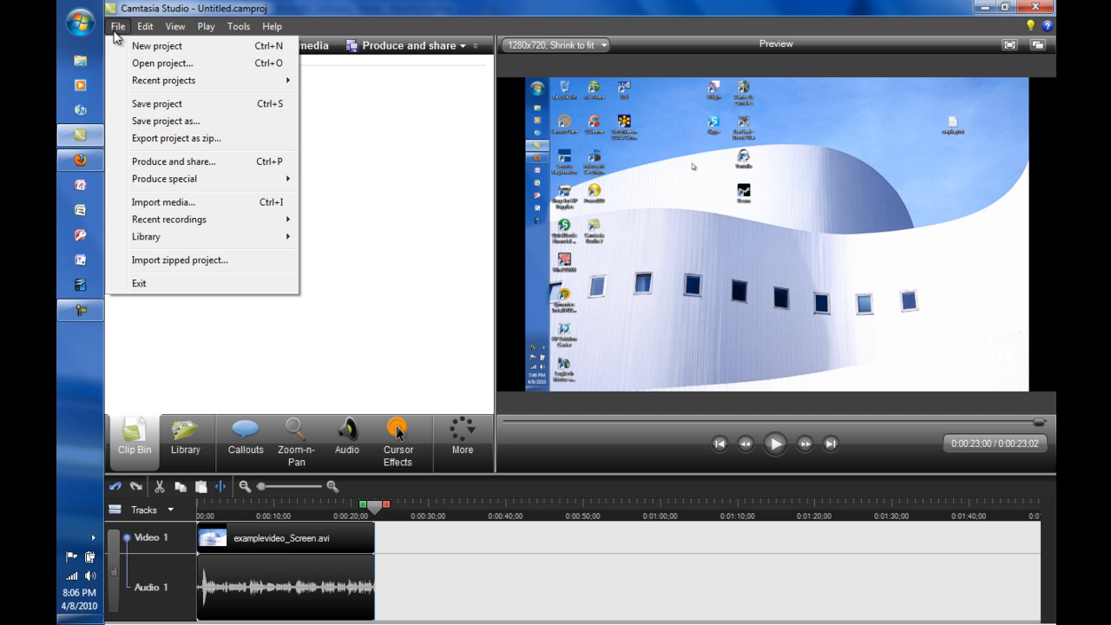
click(156, 141)
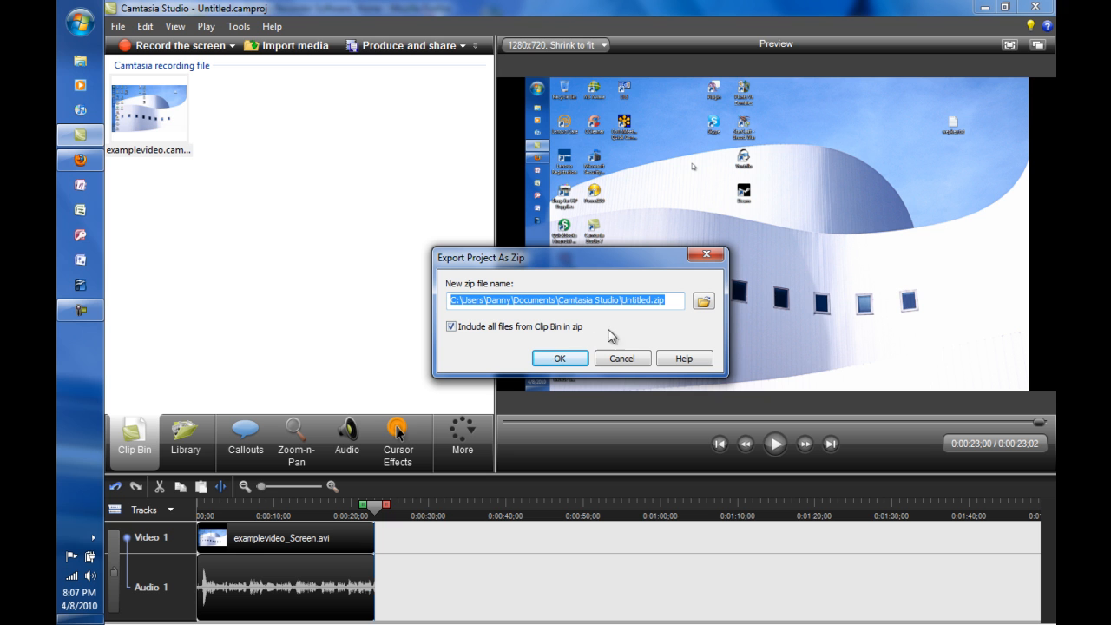
drag(644, 302, 621, 301)
key(Delete)
key(Delete)
text(example)
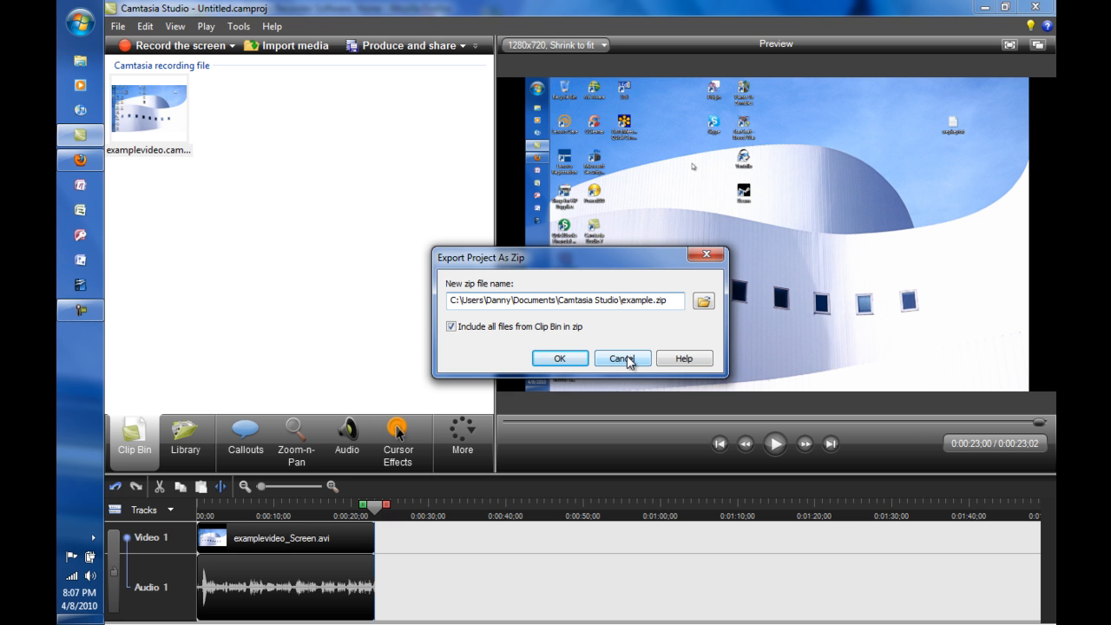
text(1)
click(559, 360)
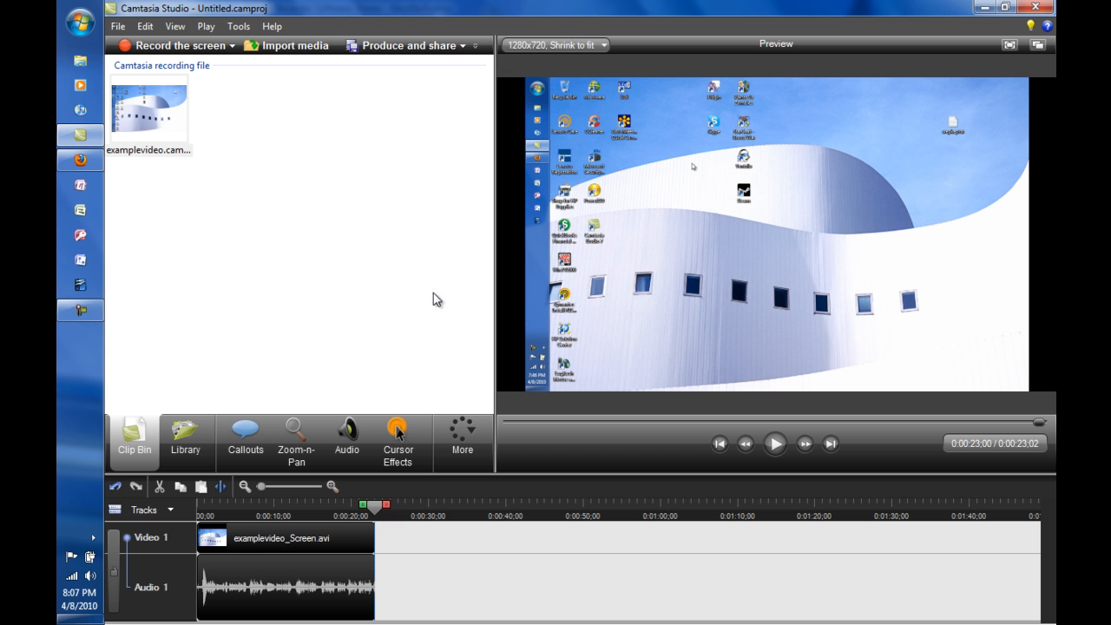
Switch to Windows Explorer and open the Documents library.
click(83, 66)
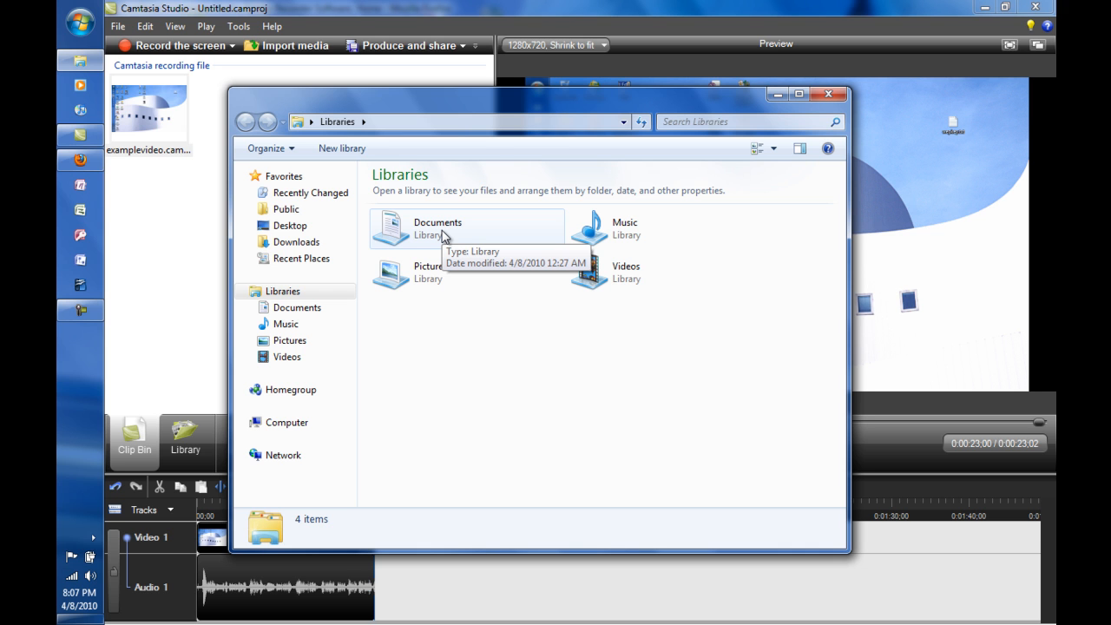
click(443, 236)
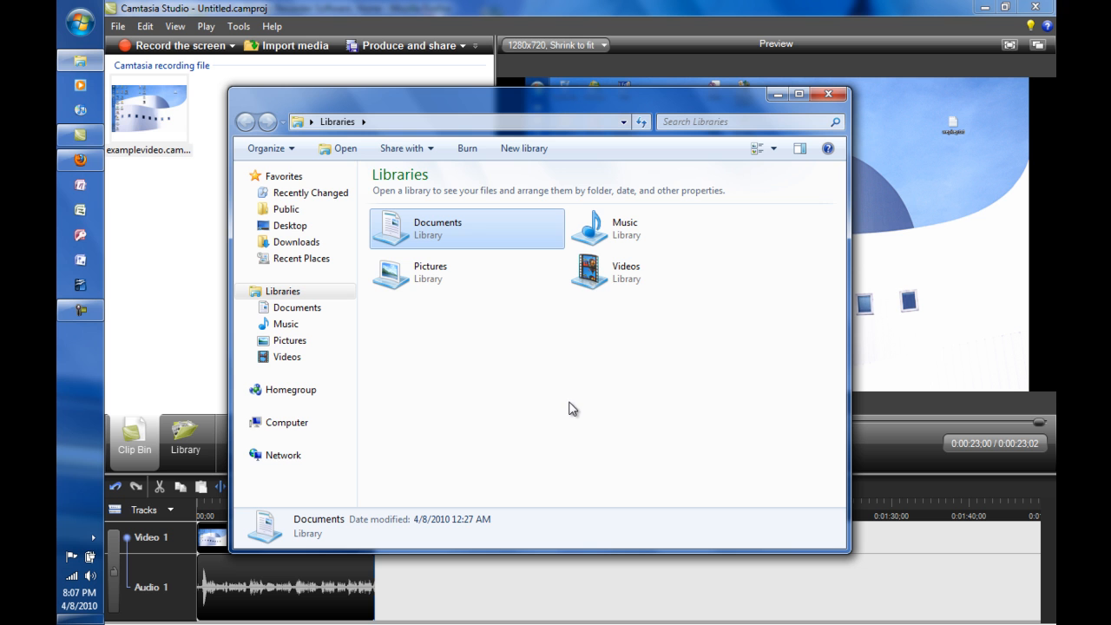
double_click(414, 218)
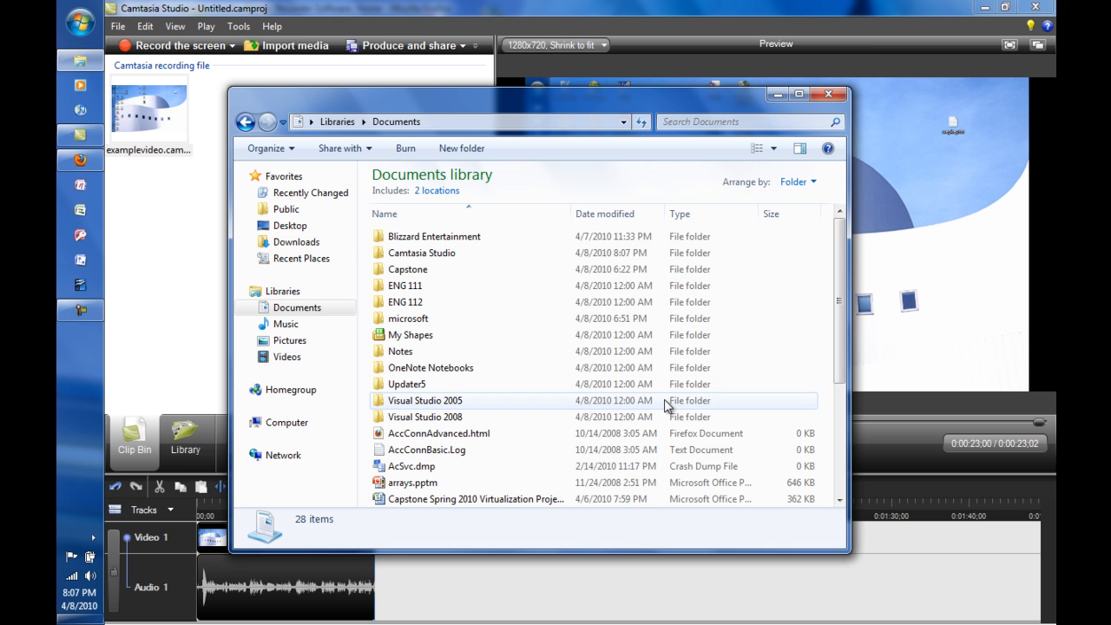
click(423, 273)
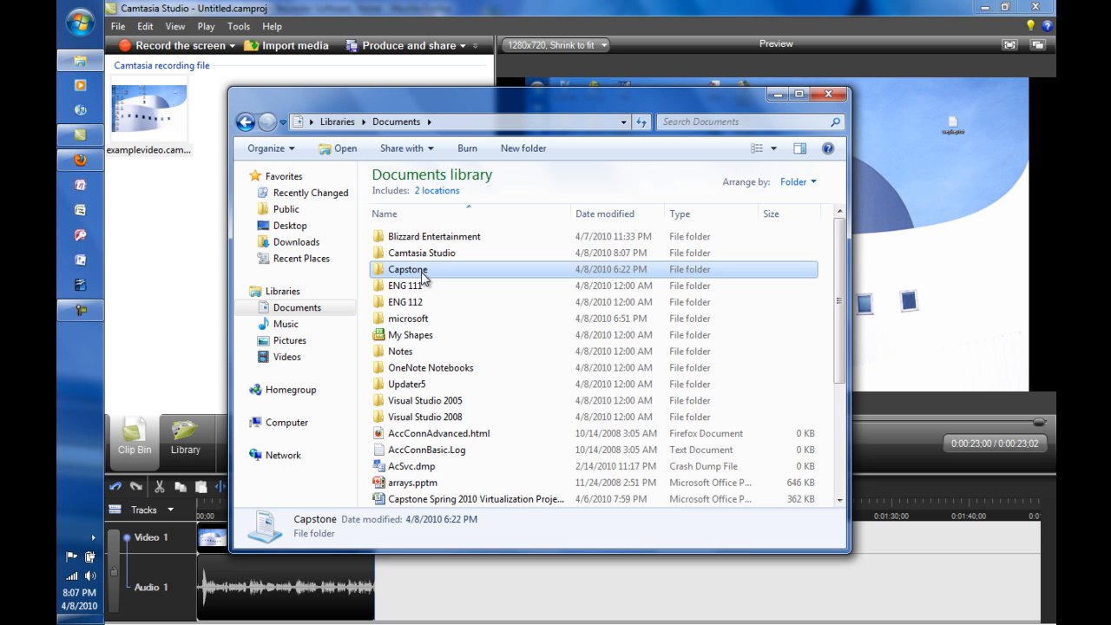
double_click(423, 273)
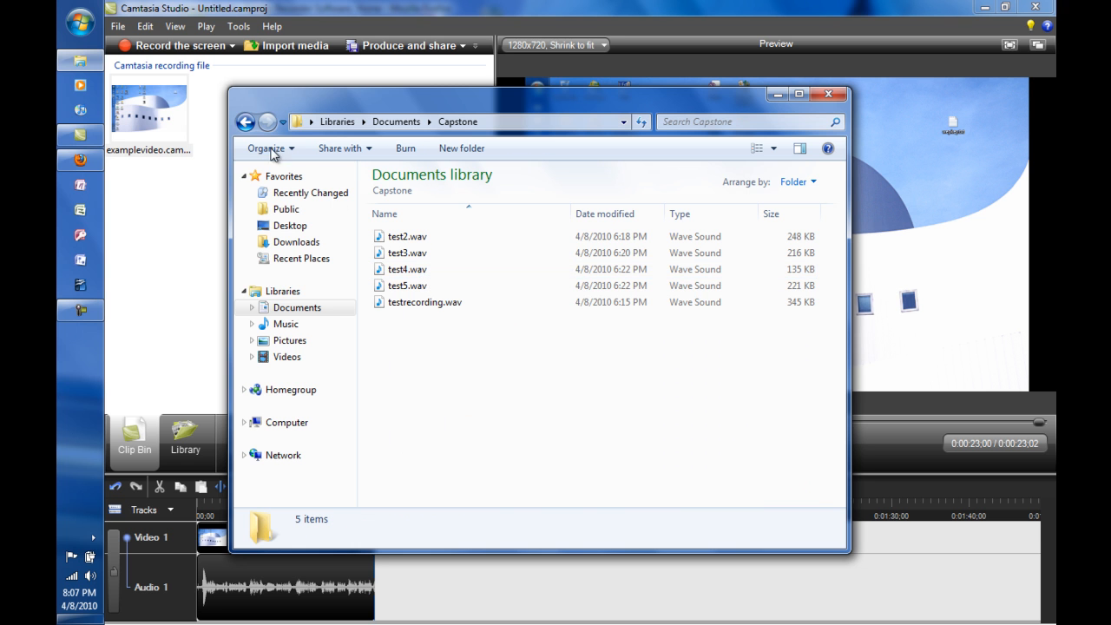
click(246, 122)
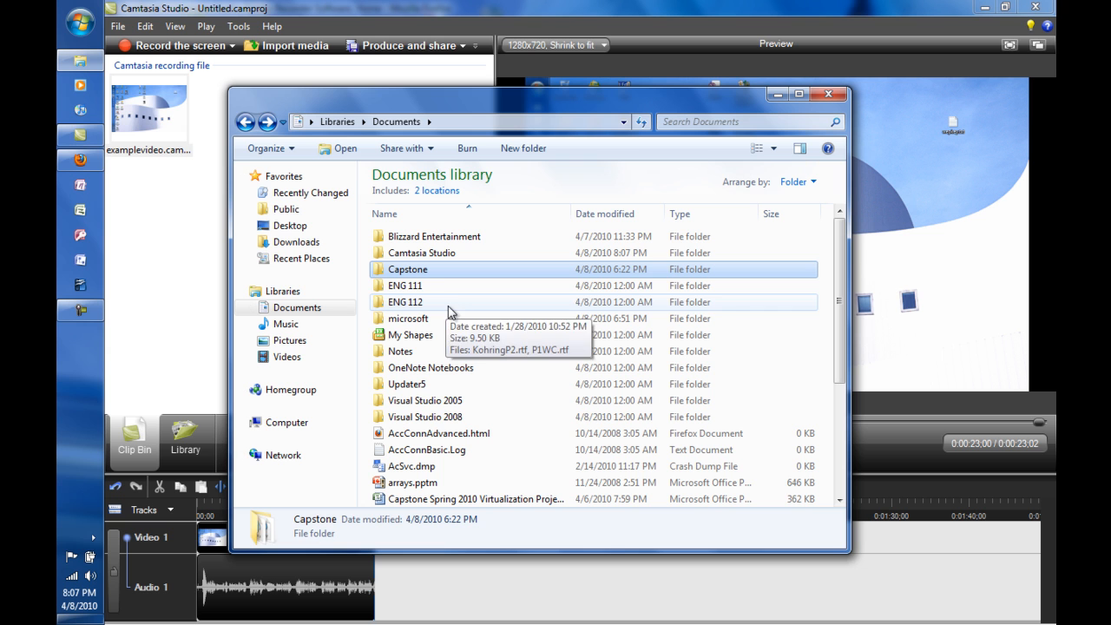
Locate example1.zip in the Camtasia Studio folder, open the archive to examine its contents, and close the folder window.
double_click(435, 255)
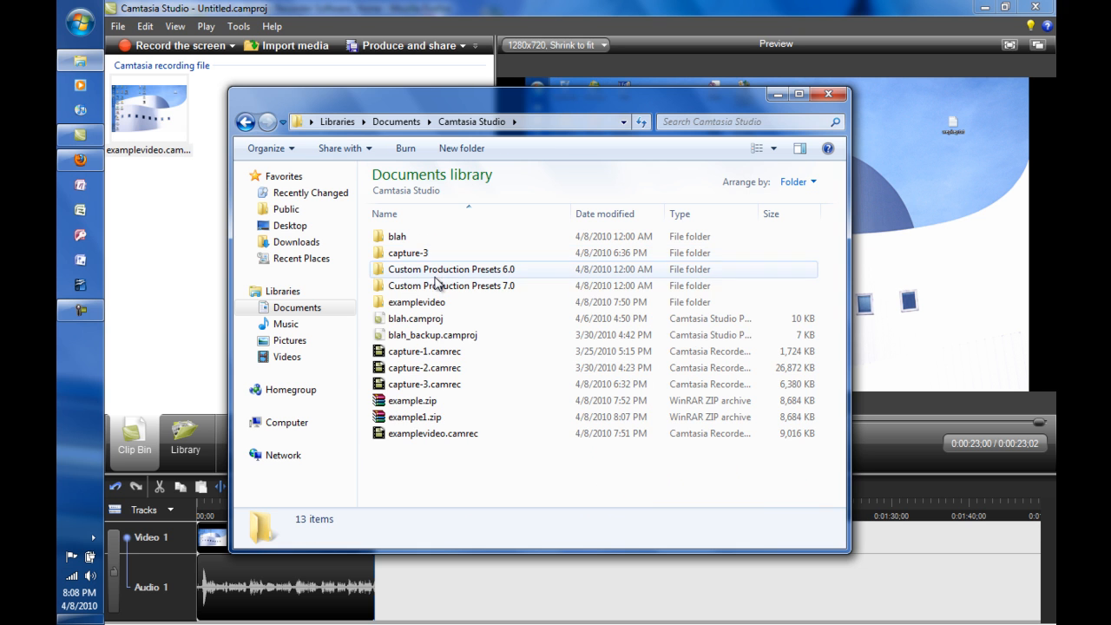
click(440, 420)
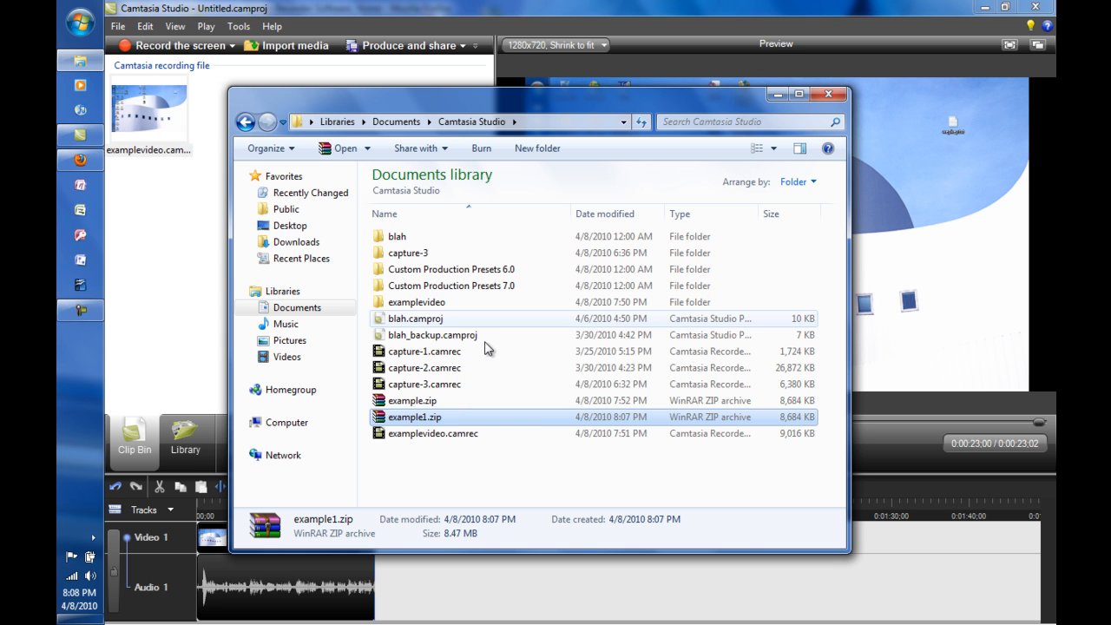
double_click(415, 417)
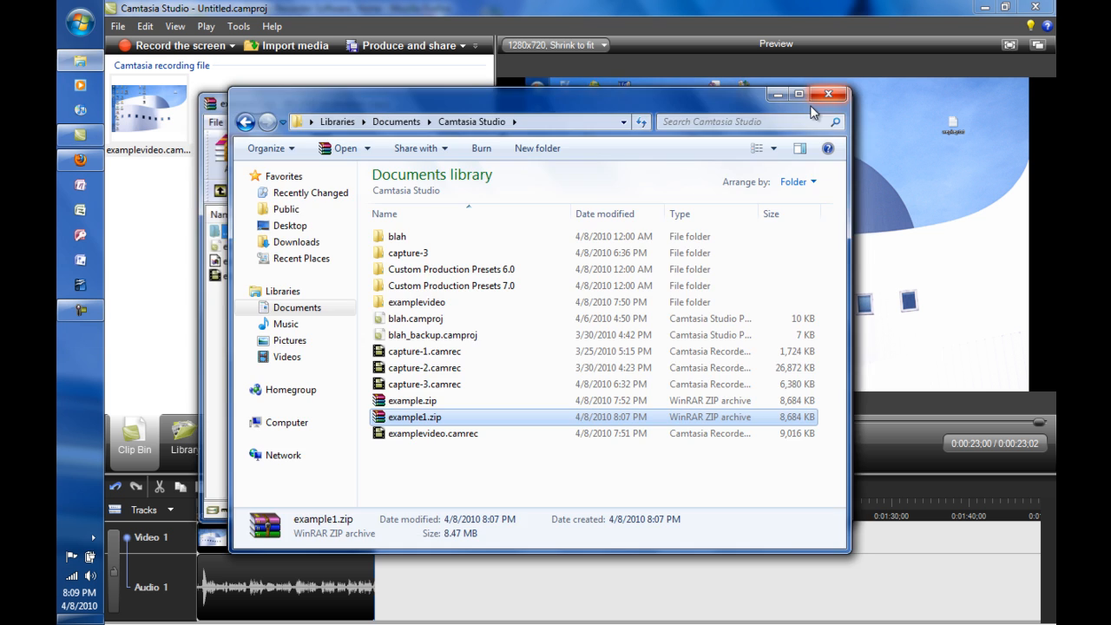
click(822, 98)
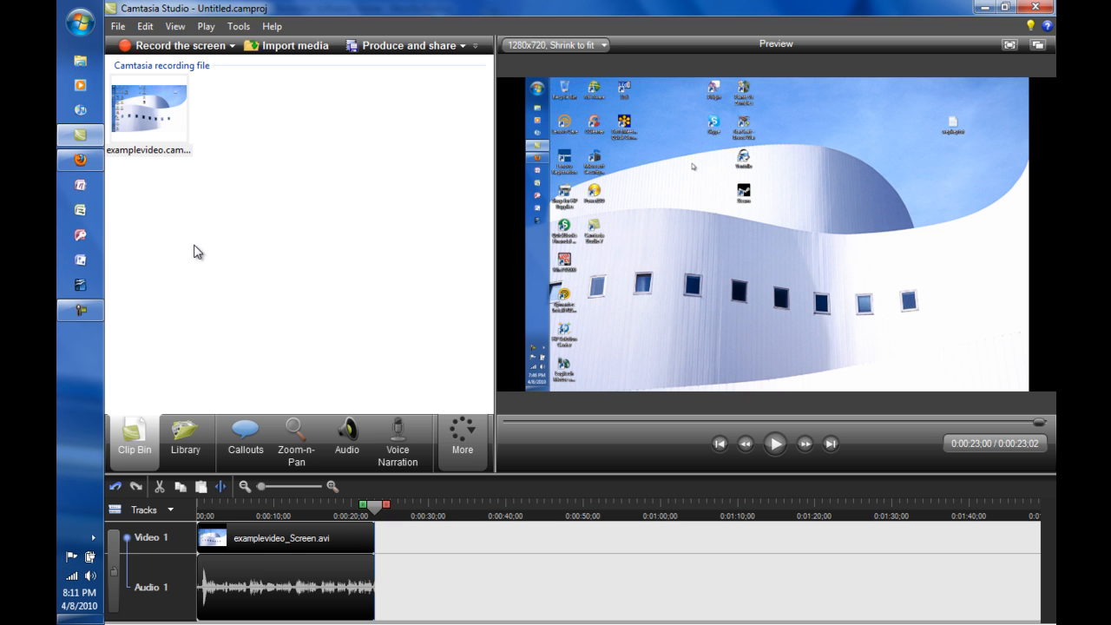
Show the media folders in the Library and return to the Clip Bin.
click(184, 439)
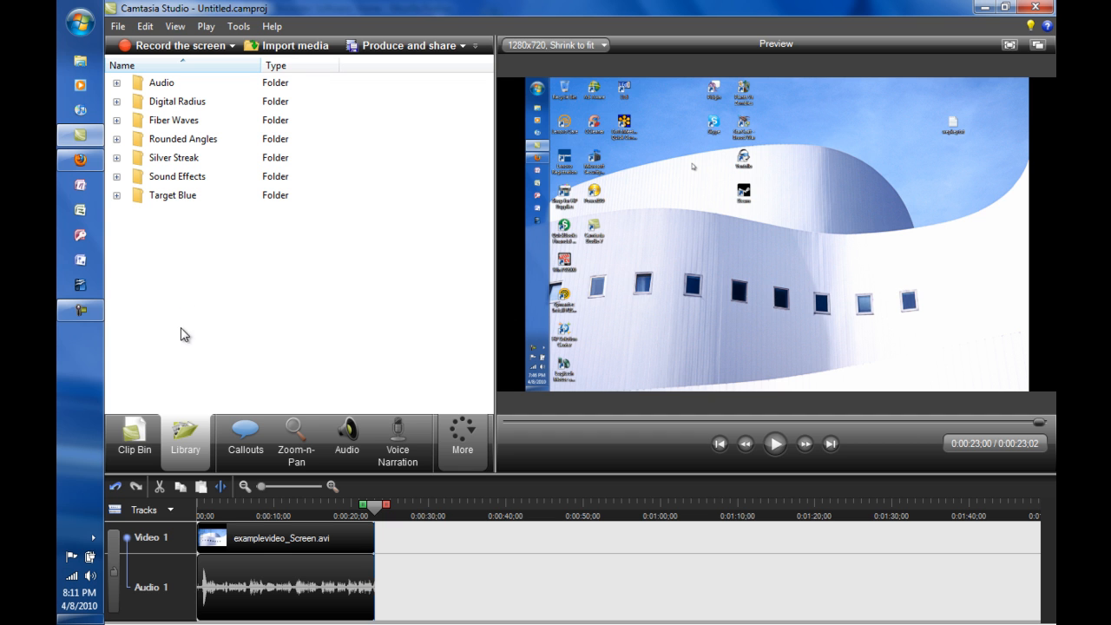
click(134, 438)
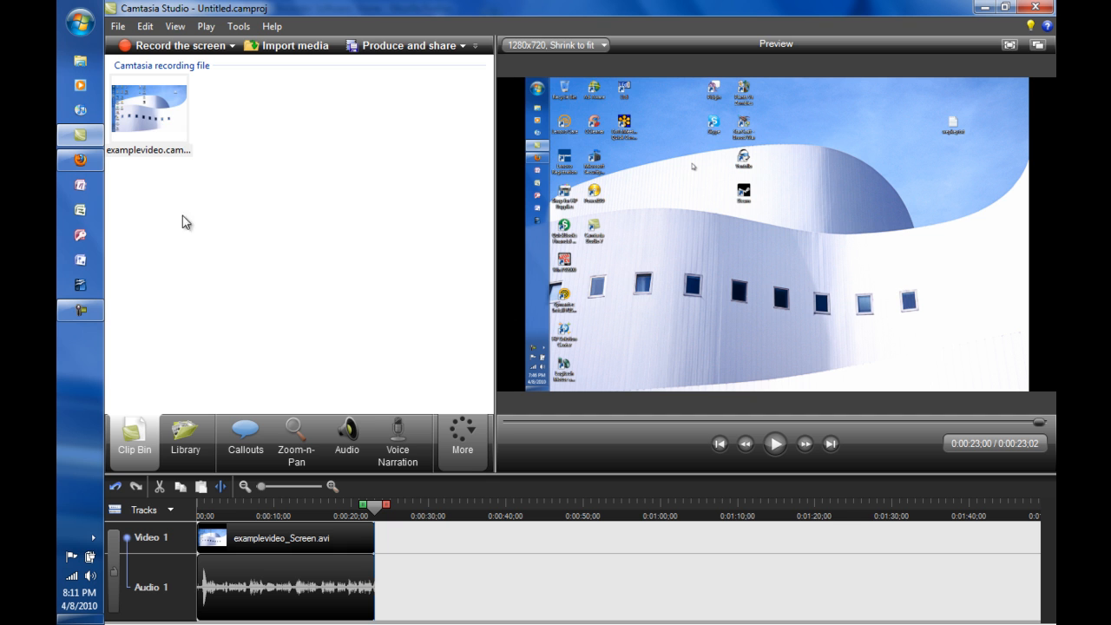